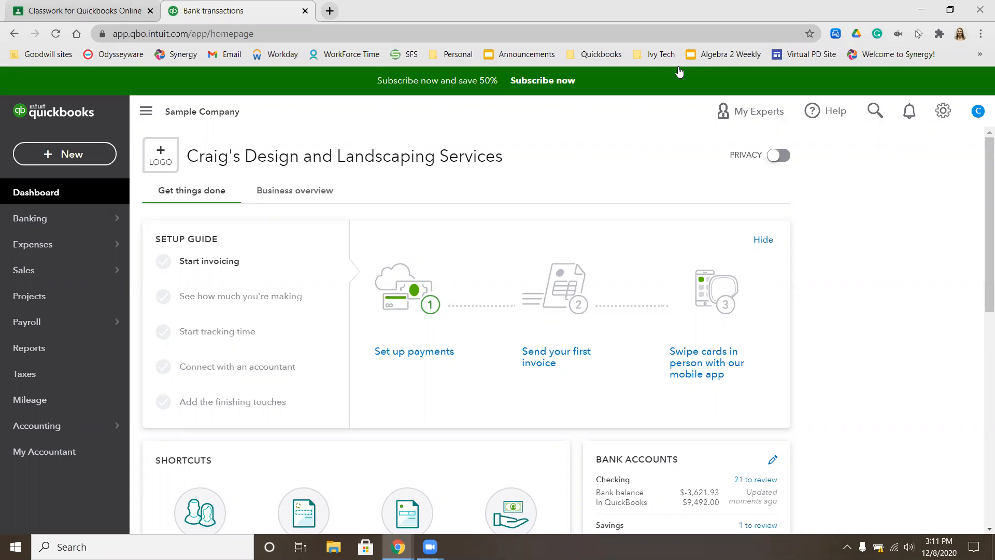
Step: Open the sample company's Chart of Accounts list
{"action": "left_click", "coordinate": [943, 113]}
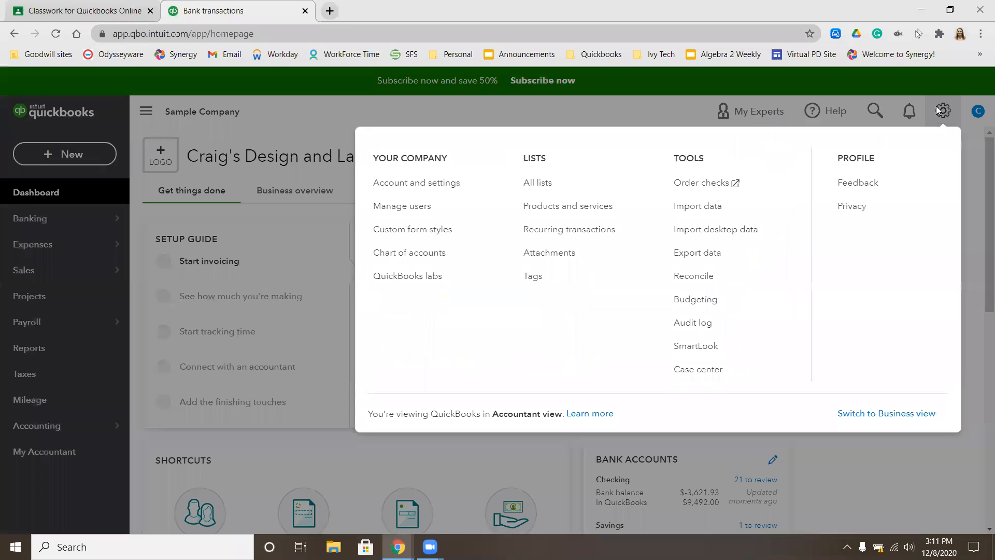
{"action": "left_click", "coordinate": [420, 259]}
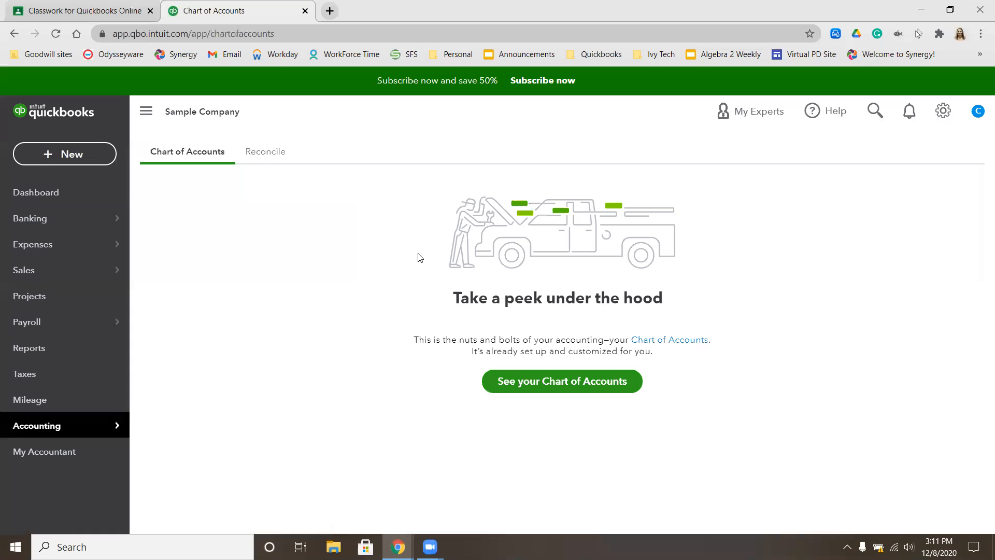
{"action": "left_click", "coordinate": [558, 393]}
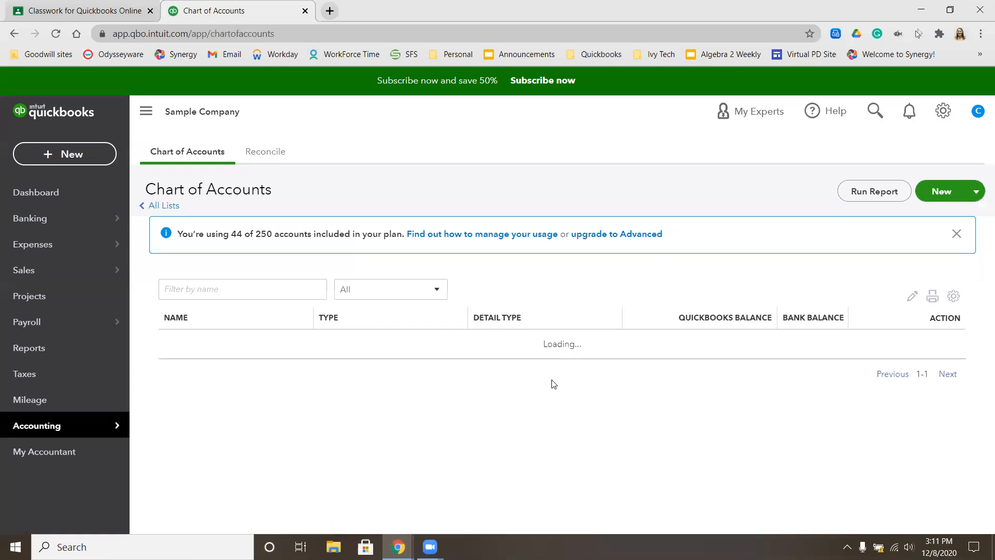
Step: Create a new account of type Credit Card named Capital Two and save it
{"action": "left_click", "coordinate": [935, 193]}
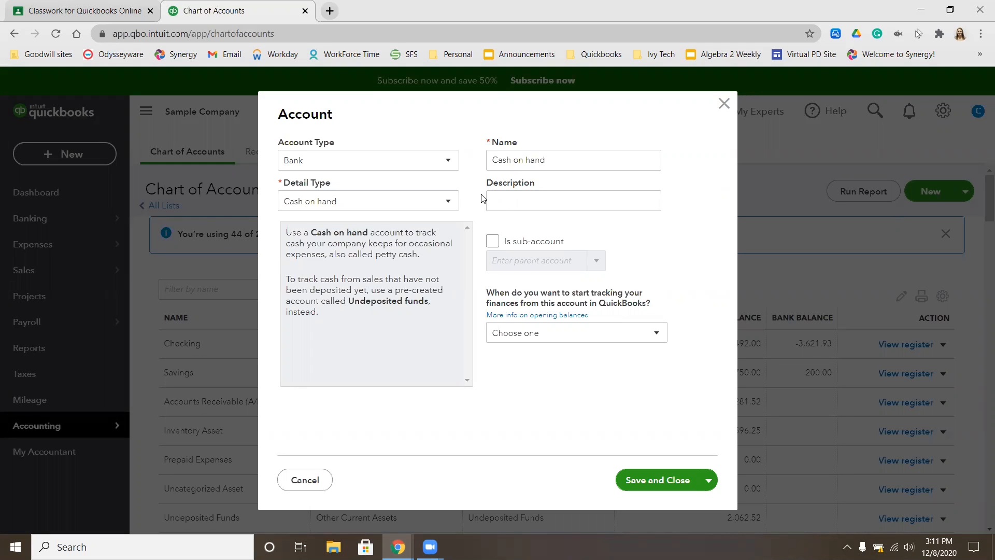
{"action": "left_click", "coordinate": [394, 164]}
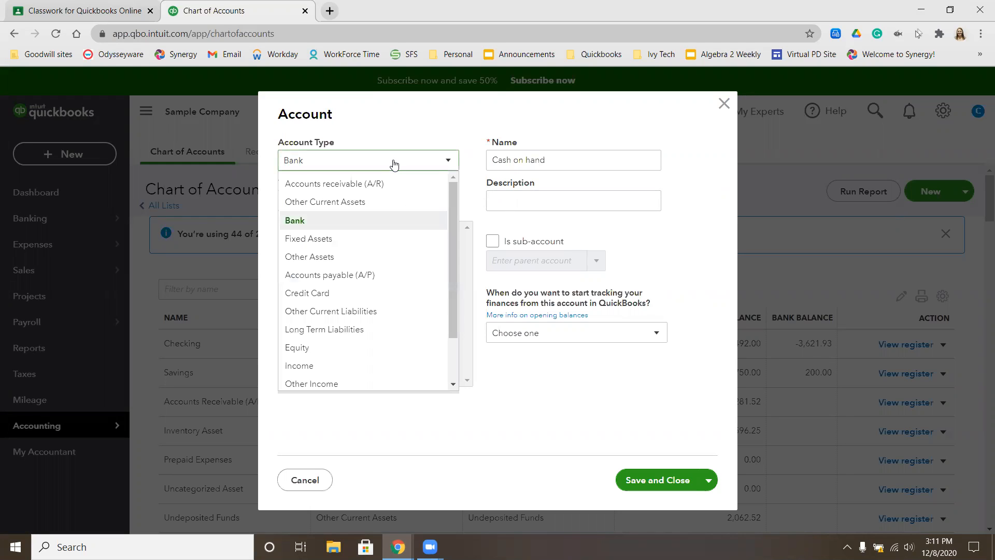
{"action": "left_click", "coordinate": [325, 296]}
{"action": "left_click_drag", "start_coordinate": [555, 159], "coordinate": [428, 144]}
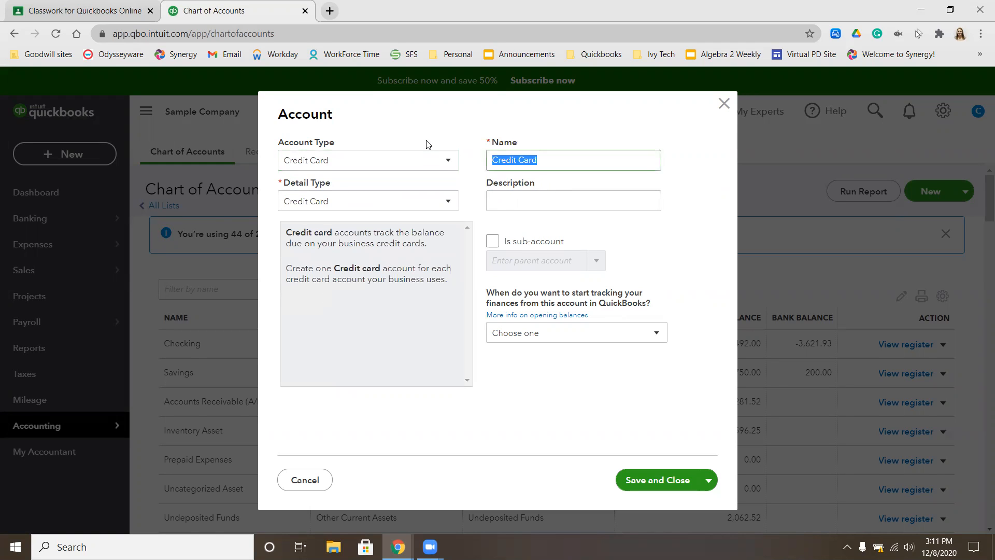
{"action": "type", "text": "Ca"}
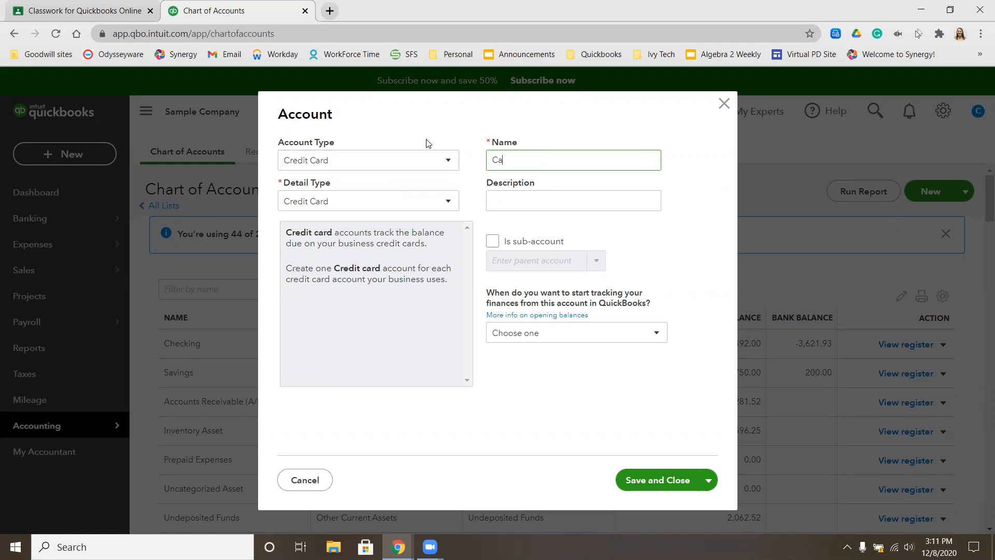
{"action": "type", "text": "pital Two"}
{"action": "left_click", "coordinate": [663, 478]}
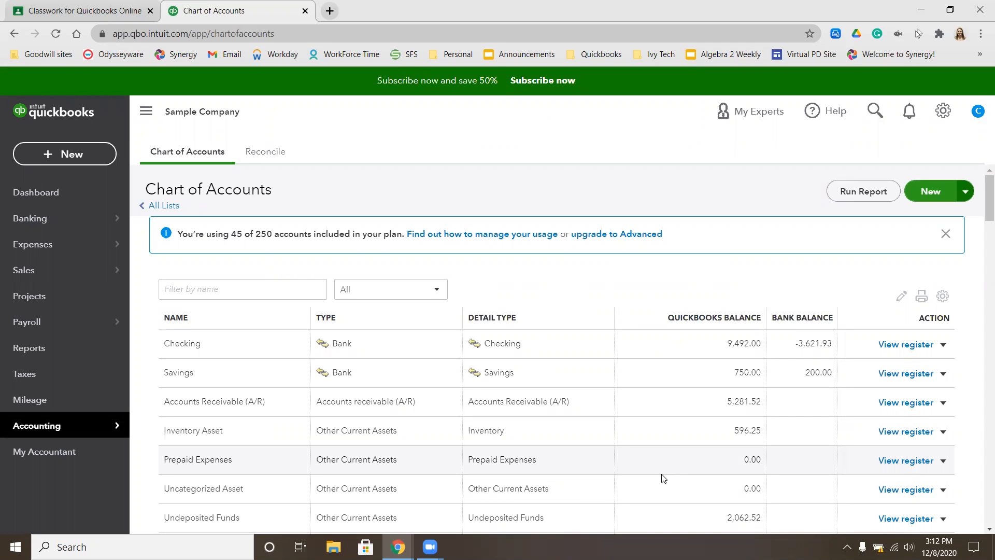
Step: Start a new expense and set its payment account to Capital Two
{"action": "left_click", "coordinate": [75, 155]}
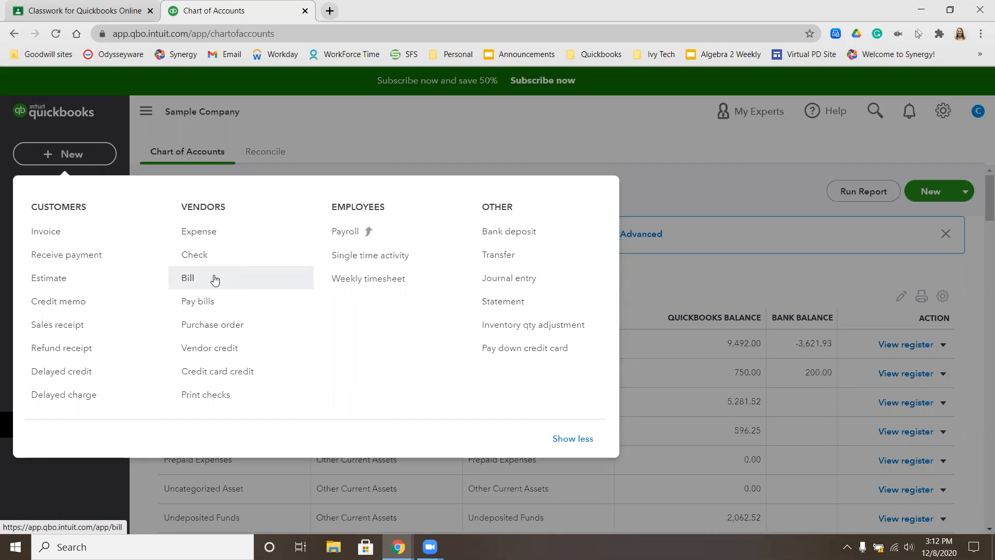
{"action": "left_click", "coordinate": [220, 232]}
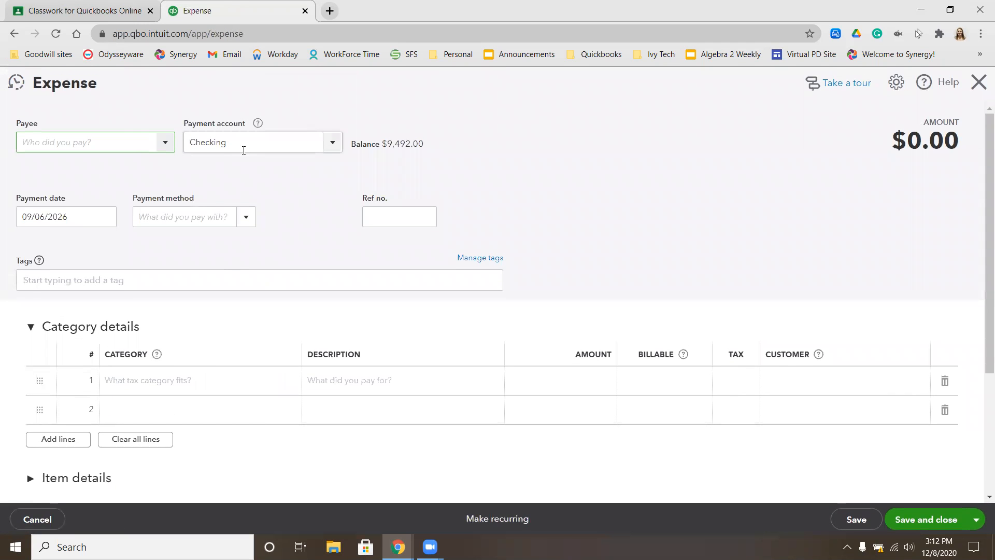
{"action": "left_click", "coordinate": [248, 147]}
{"action": "left_click", "coordinate": [247, 147]}
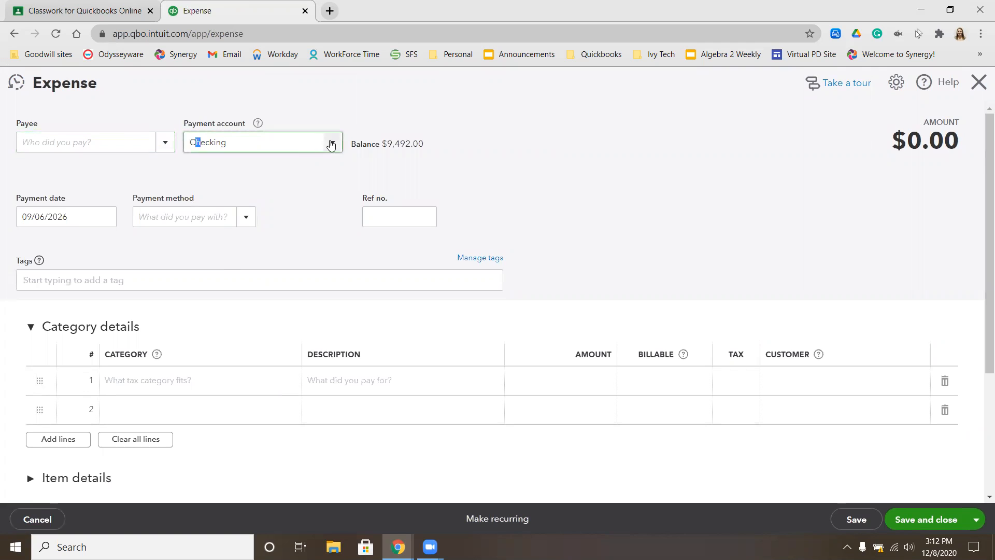
{"action": "left_click", "coordinate": [267, 214]}
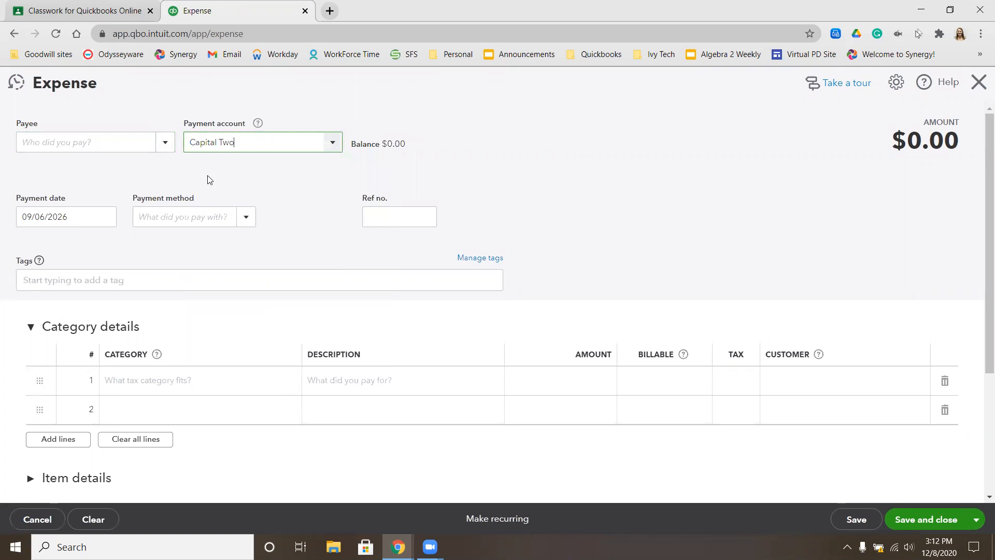
Step: Set the expense's payee to Bob's Burger Joint and the payment date to 09/01/2026
{"action": "left_click", "coordinate": [112, 139]}
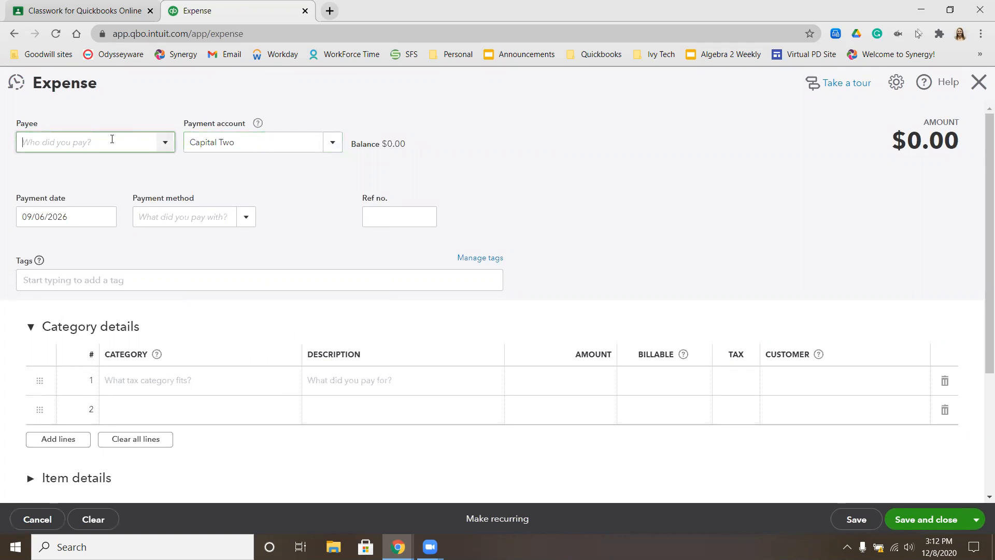
{"action": "type", "text": "Bob's Burger Joint"}
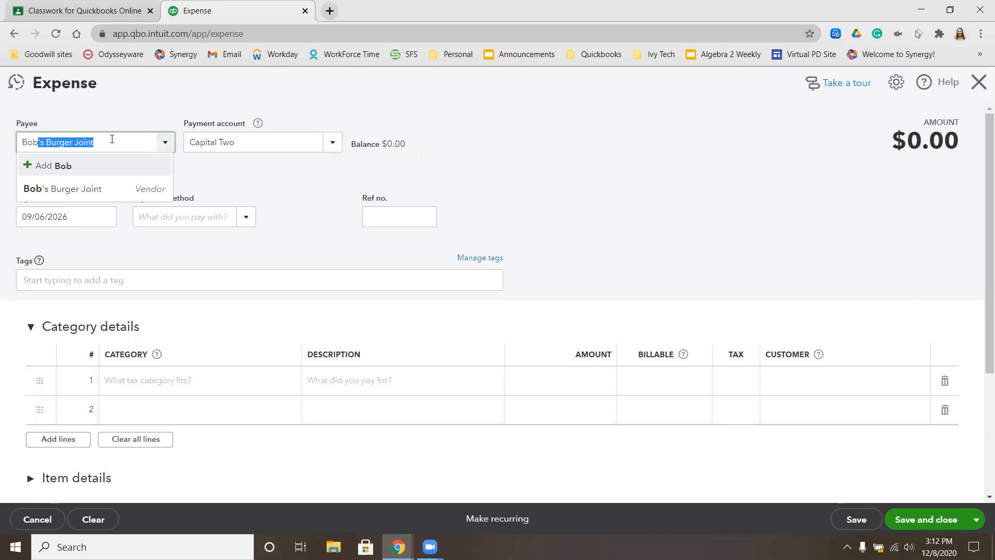
{"action": "left_click", "coordinate": [109, 191]}
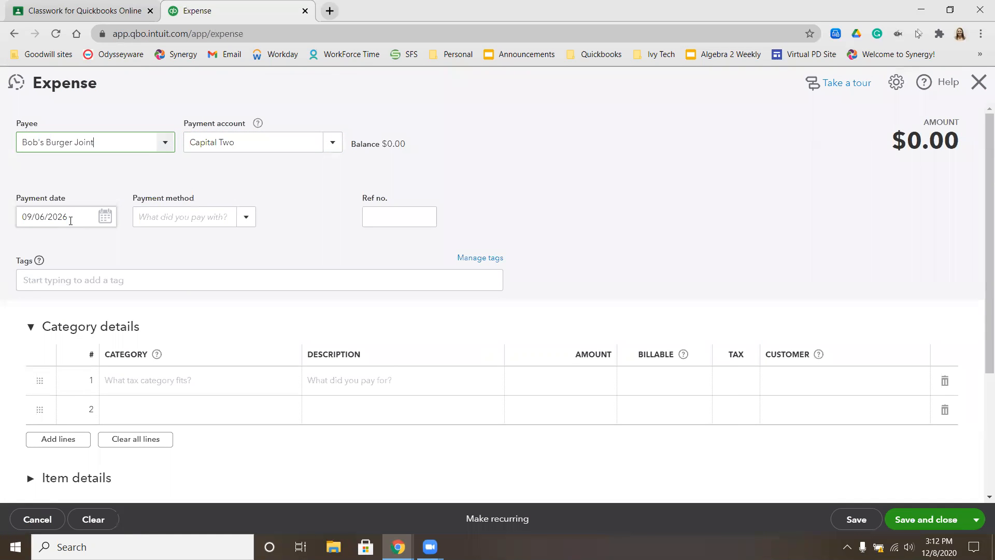
{"action": "left_click", "coordinate": [70, 221]}
{"action": "type", "text": "9/"}
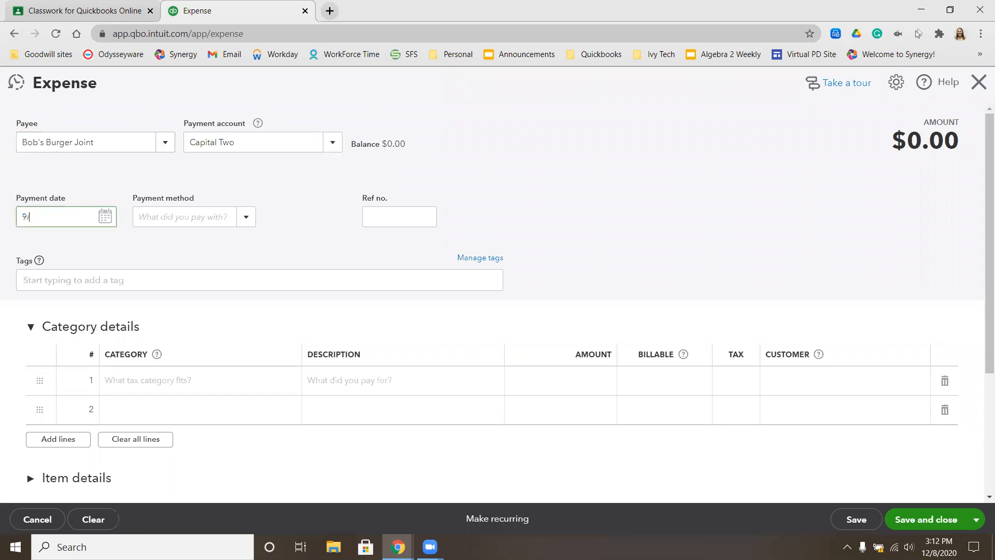
{"action": "type", "text": "1/2026"}
Step: Fill in the first category line with Meals and Entertainment and an amount of 23.15
{"action": "left_click", "coordinate": [157, 382]}
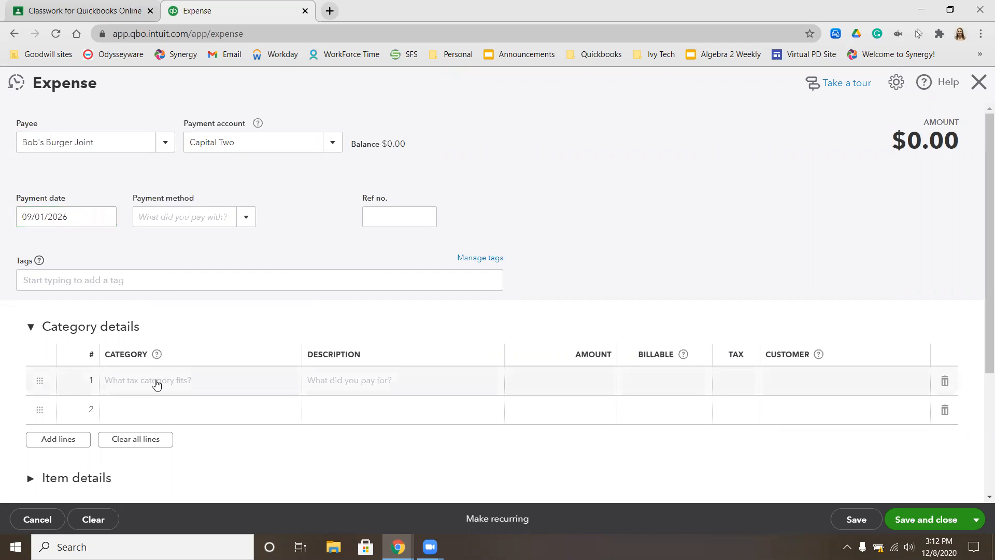
{"action": "type", "text": "Mael"}
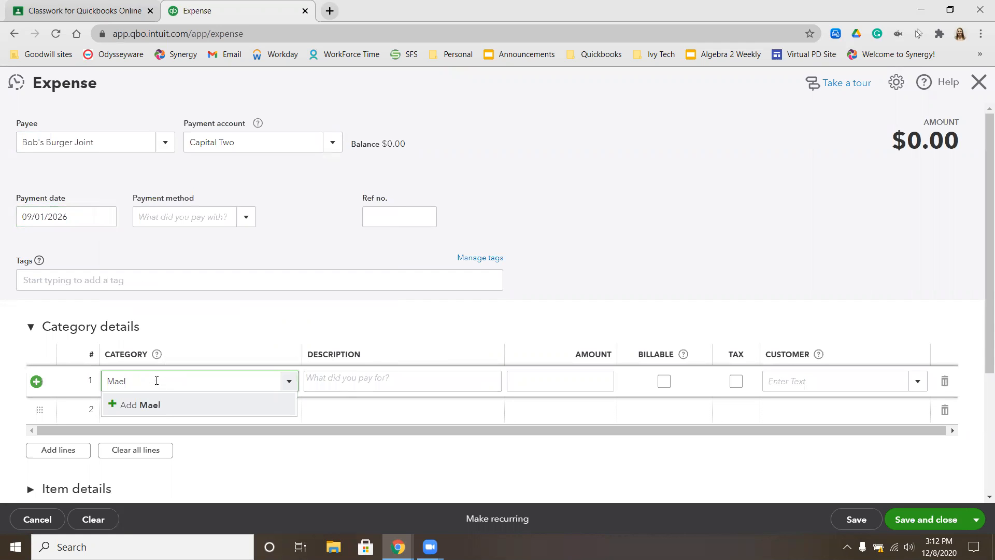
{"action": "key", "text": "BackSpace"}
{"action": "key", "text": "BackSpace"}
{"action": "key", "text": "BackSpace"}
{"action": "type", "text": "eals and Entertainment"}
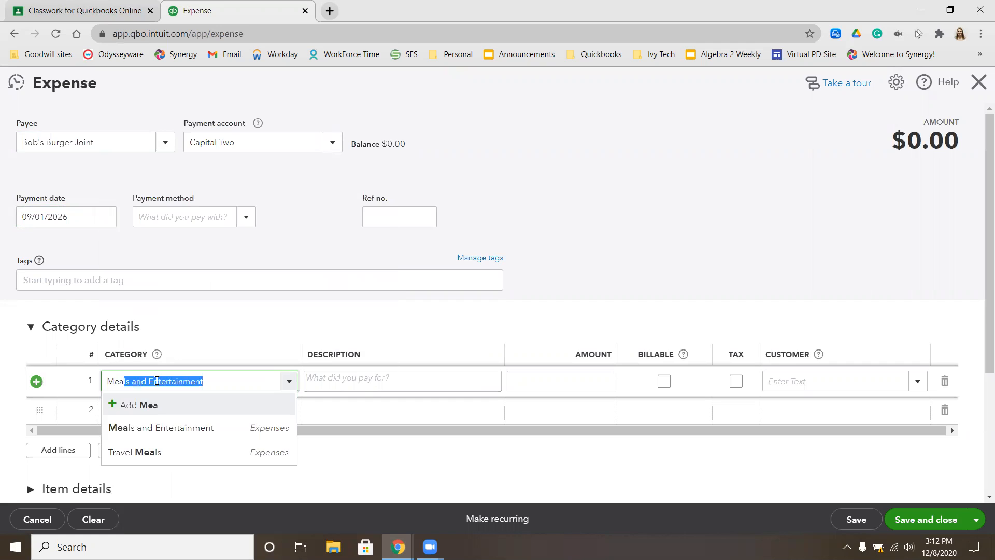
{"action": "left_click", "coordinate": [143, 426]}
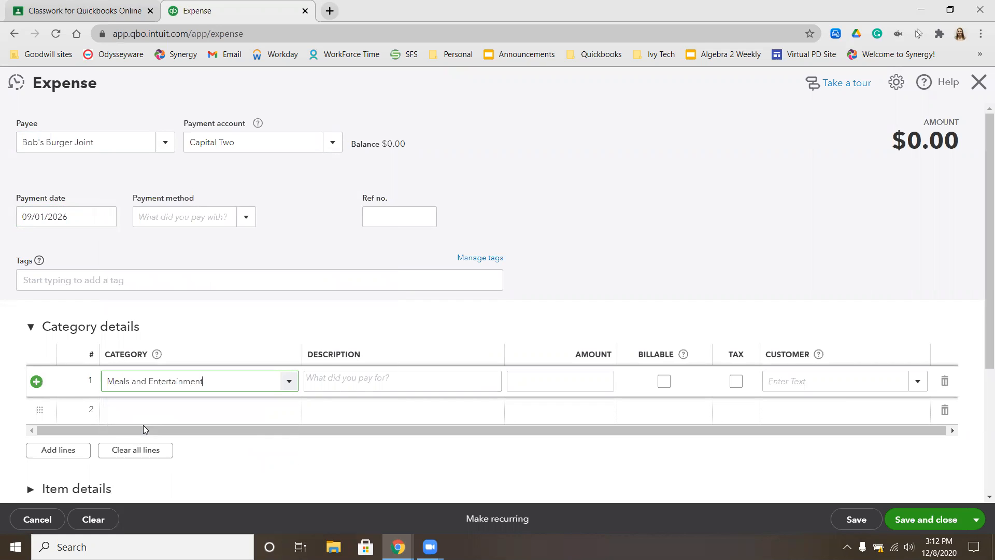
{"action": "left_click", "coordinate": [585, 381]}
{"action": "type", "text": "23.15"}
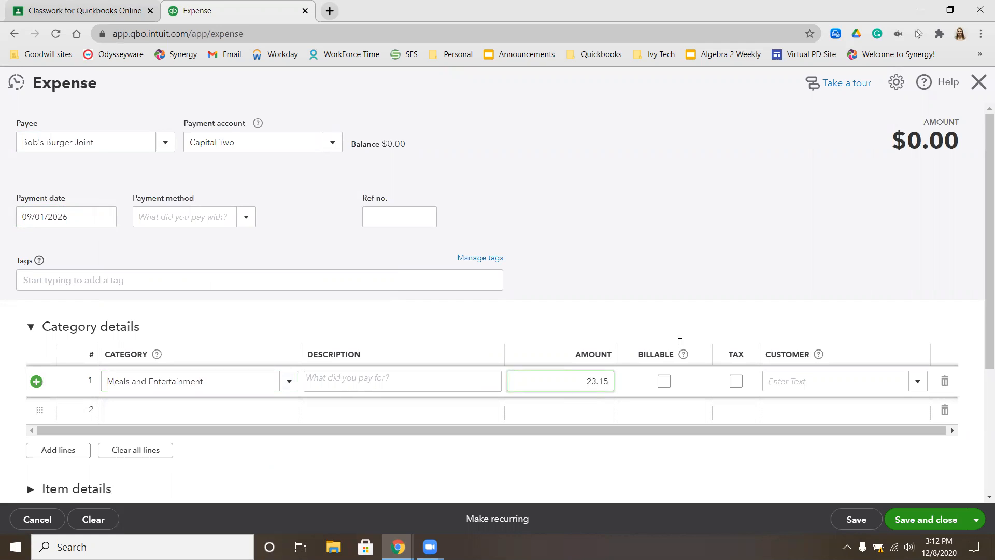
{"action": "left_click", "coordinate": [696, 217]}
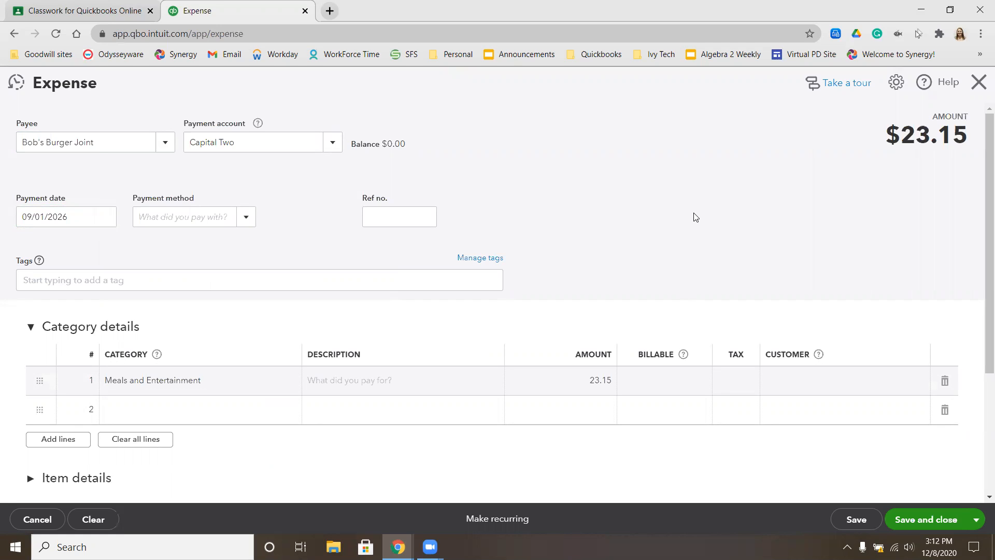
Step: Leave the payment method blank, then save the Bob's Burger Joint expense and start a new one
{"action": "left_click", "coordinate": [246, 218]}
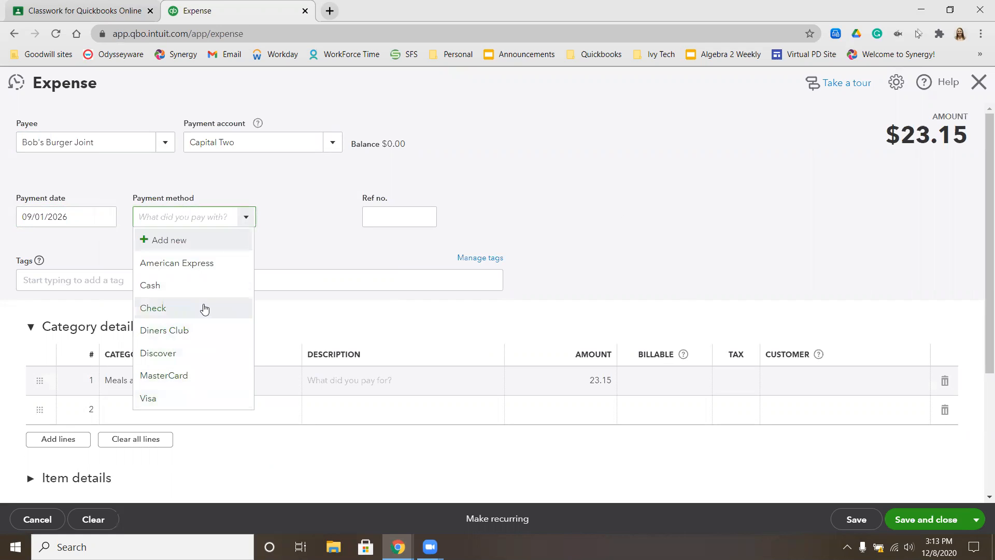
{"action": "left_click", "coordinate": [292, 192]}
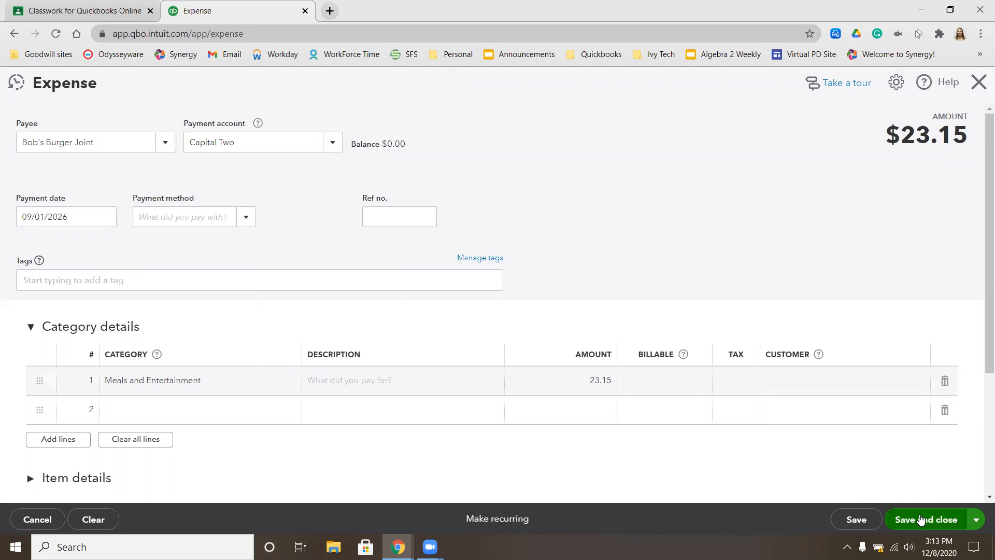
{"action": "left_click", "coordinate": [976, 519]}
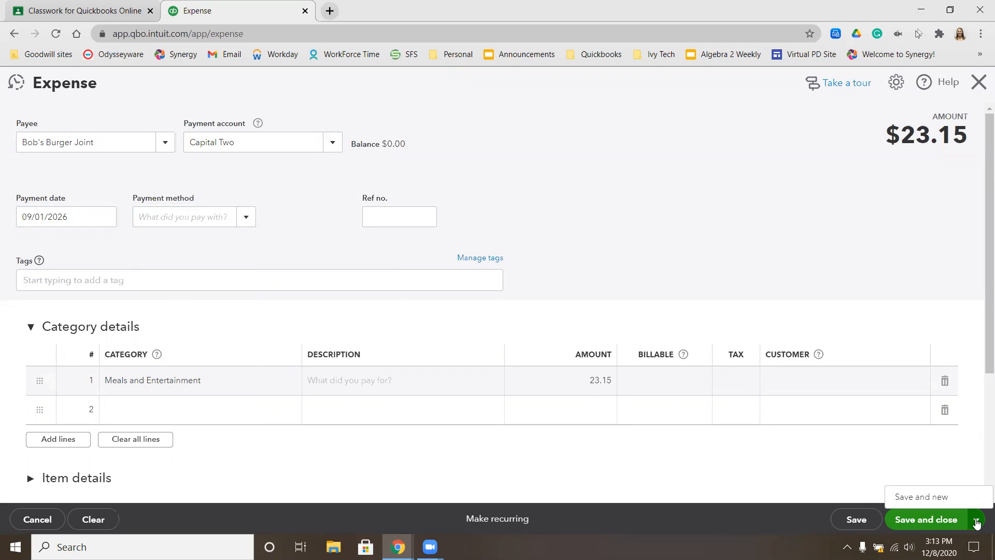
{"action": "left_click", "coordinate": [941, 499]}
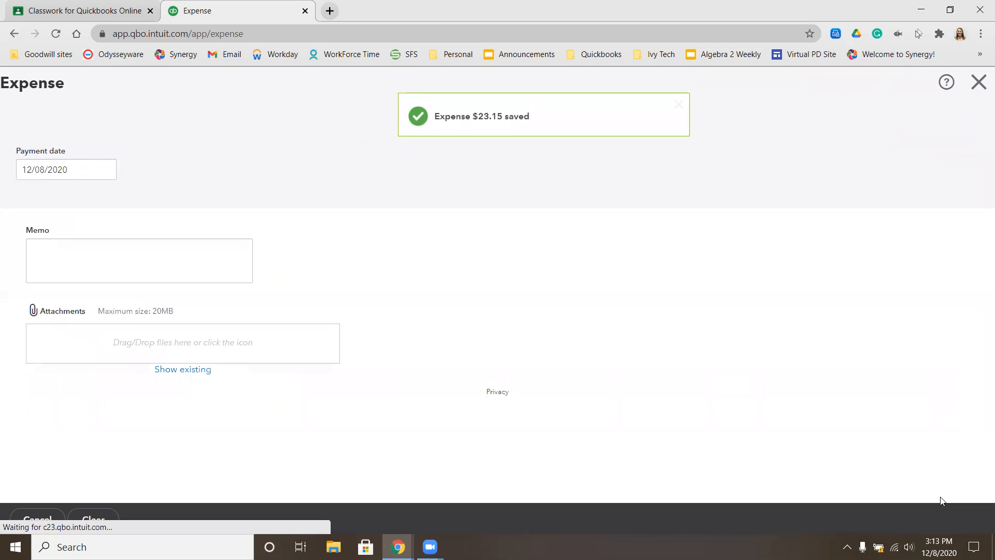
Step: Set the new expense's payee to Squeaky Kleen Car Wash and the payment date to 09/05/2026
{"action": "left_click", "coordinate": [58, 136]}
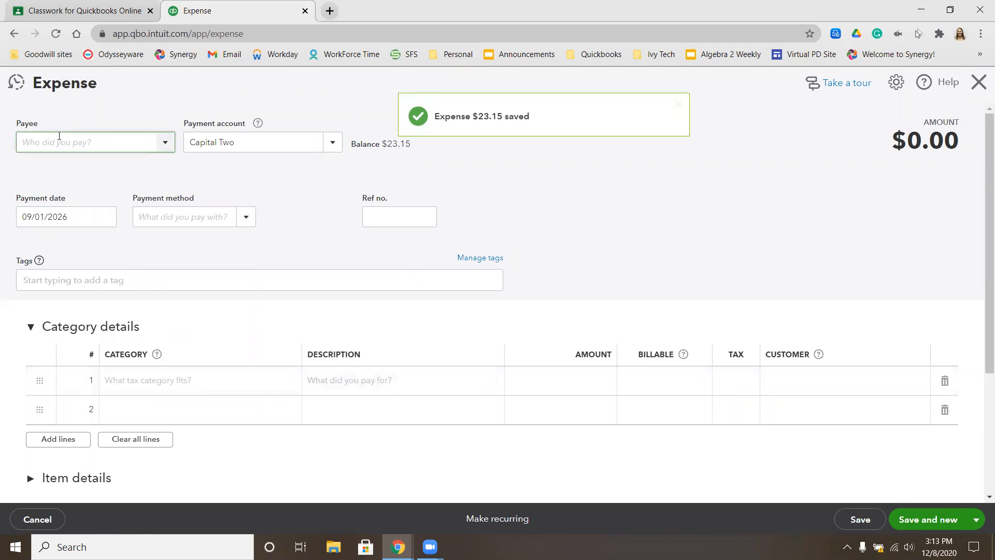
{"action": "type", "text": "Squeaky Kleen Car Wash"}
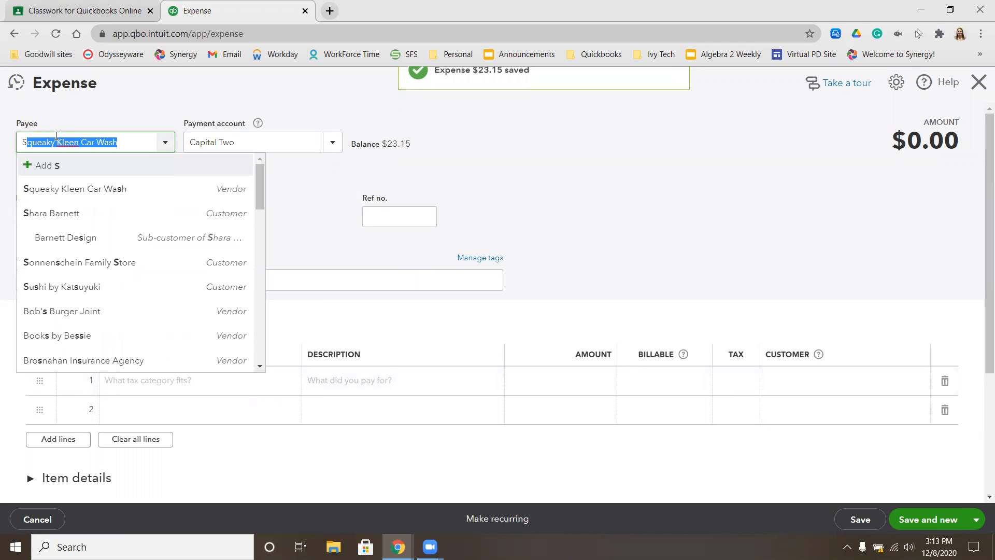
{"action": "left_click", "coordinate": [63, 188]}
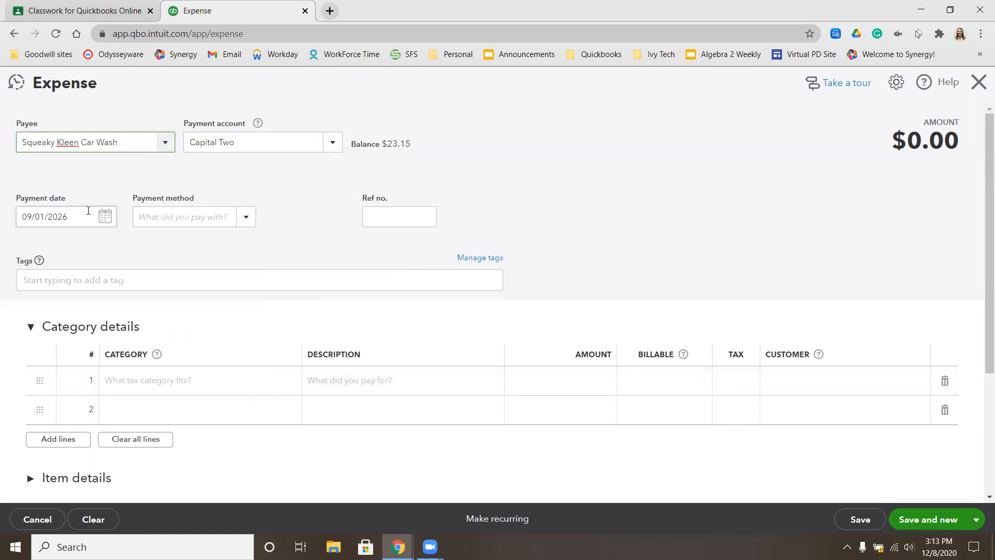
{"action": "left_click", "coordinate": [46, 215]}
{"action": "key", "text": "BackSpace"}
{"action": "type", "text": "9/5/2026"}
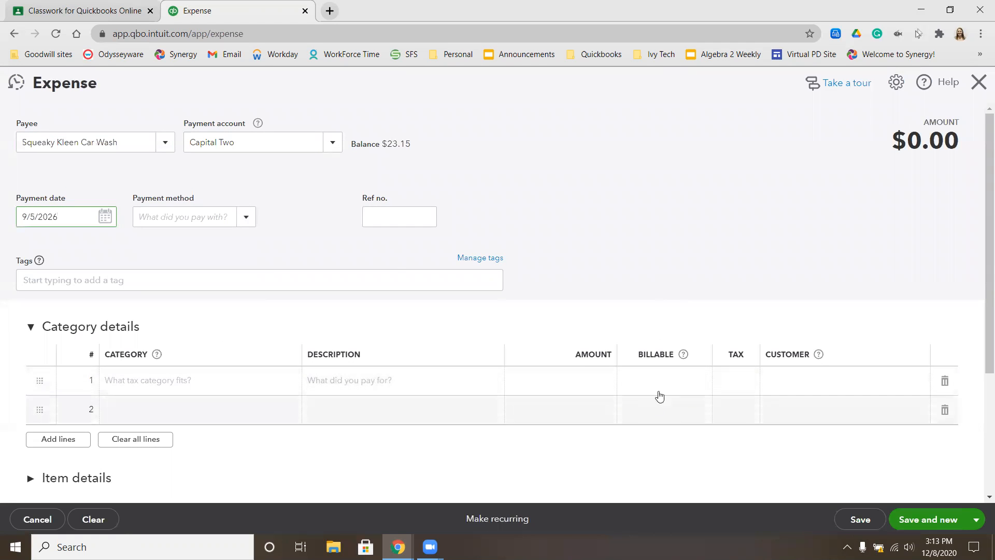
Step: Enter 19.99 under the Automobile category on the first line, and save the expense with another new one started
{"action": "left_click", "coordinate": [580, 384]}
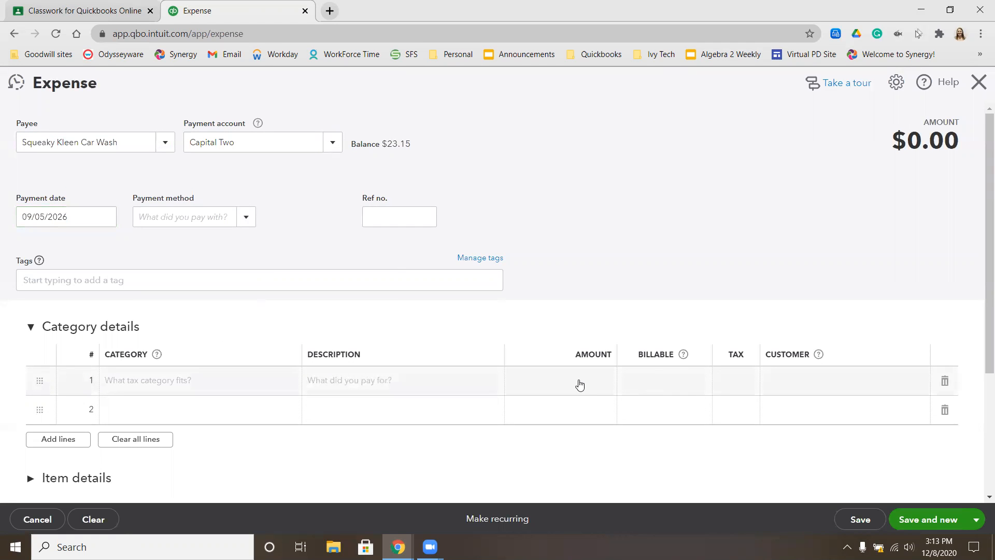
{"action": "left_click", "coordinate": [521, 381]}
{"action": "type", "text": "19.99"}
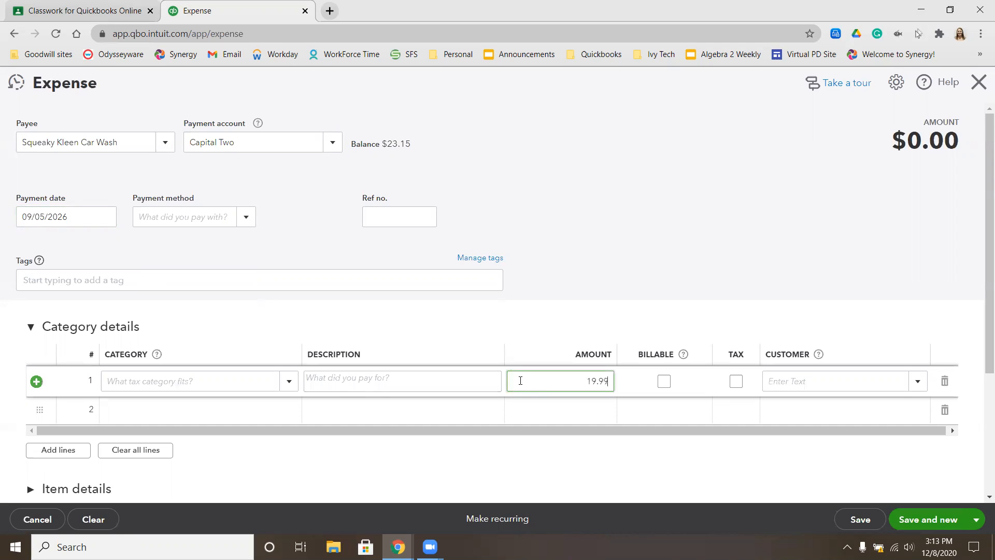
{"action": "left_click", "coordinate": [208, 378]}
{"action": "type", "text": "Automobile"}
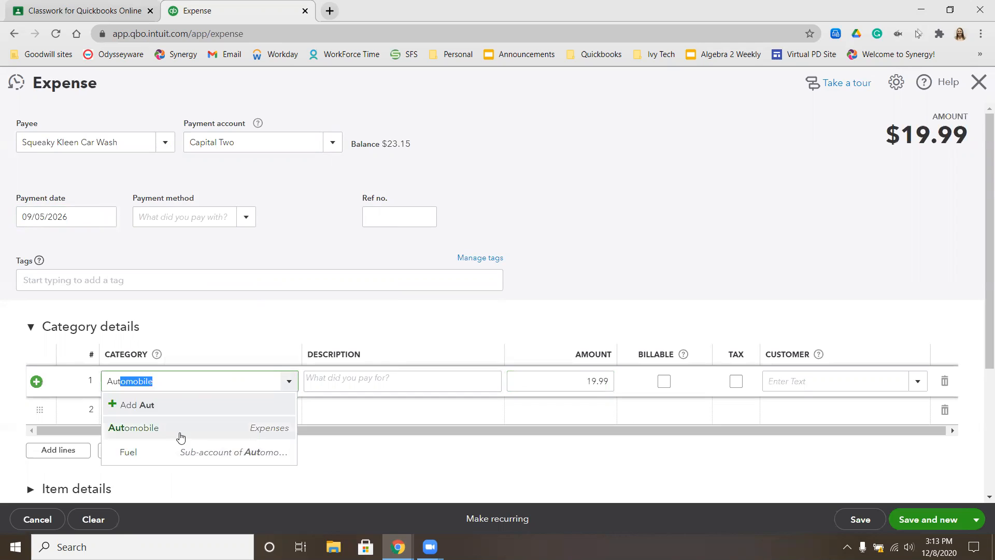
{"action": "left_click", "coordinate": [179, 429]}
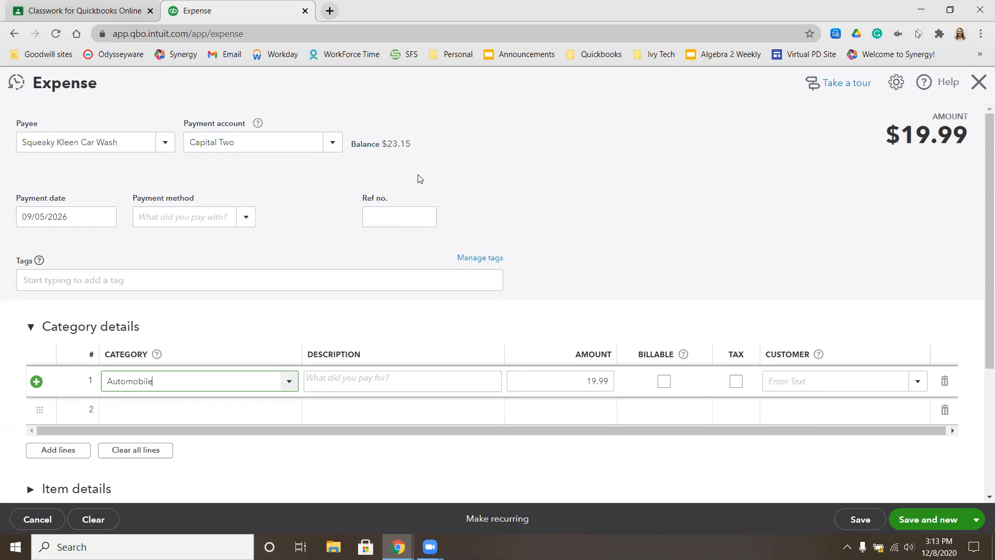
{"action": "left_click", "coordinate": [931, 520]}
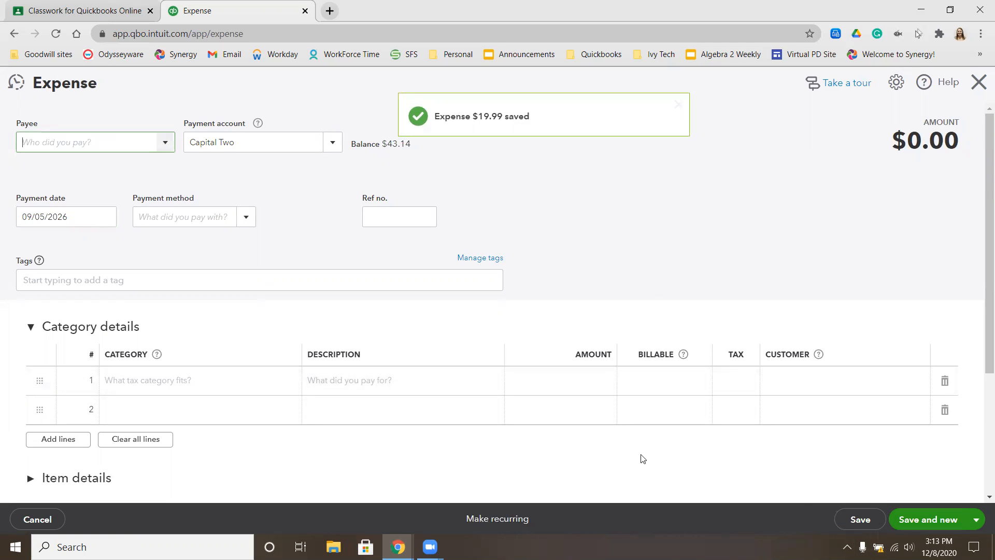
Step: Add Office Mart as a new vendor and use it as the payee of the new expense
{"action": "type", "text": "Office Mart"}
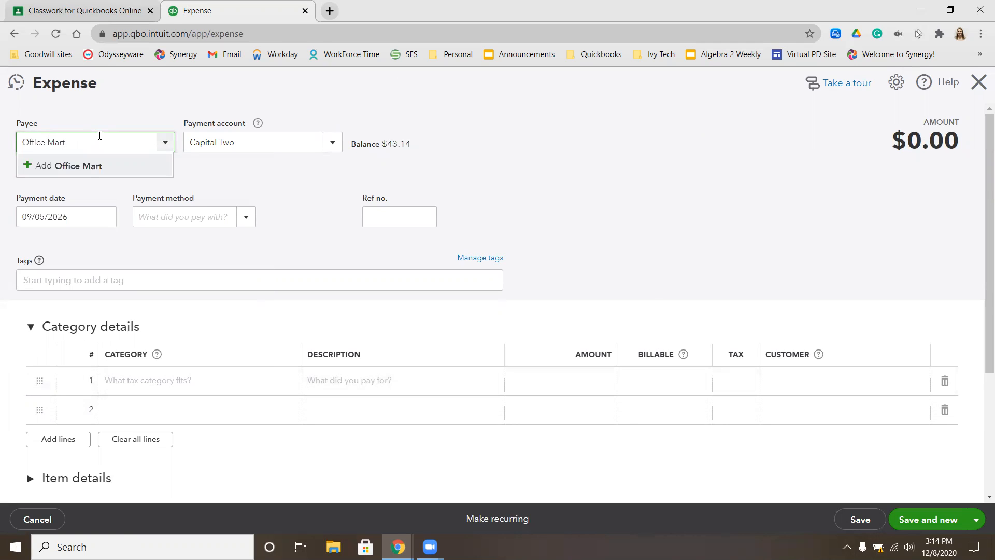
{"action": "left_click", "coordinate": [44, 166]}
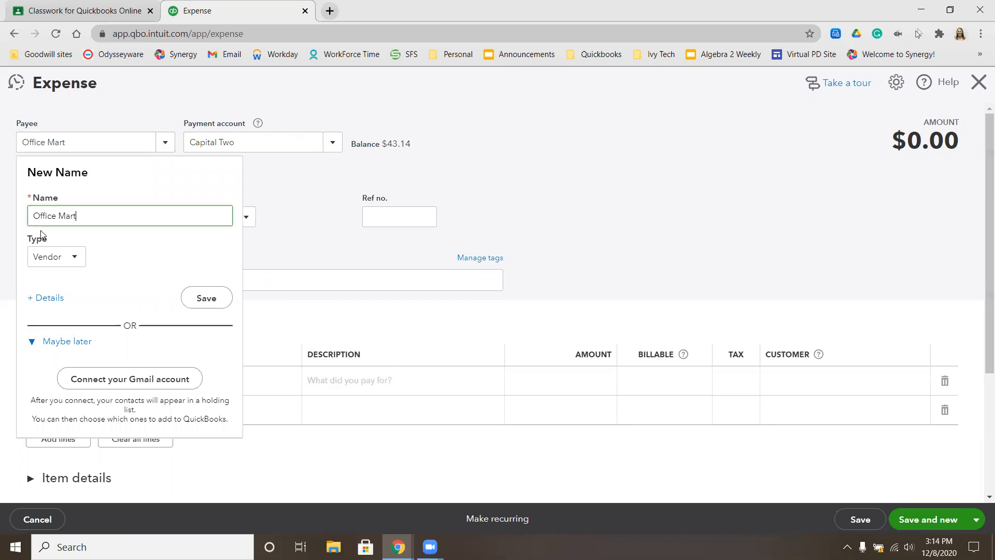
{"action": "left_click", "coordinate": [213, 303]}
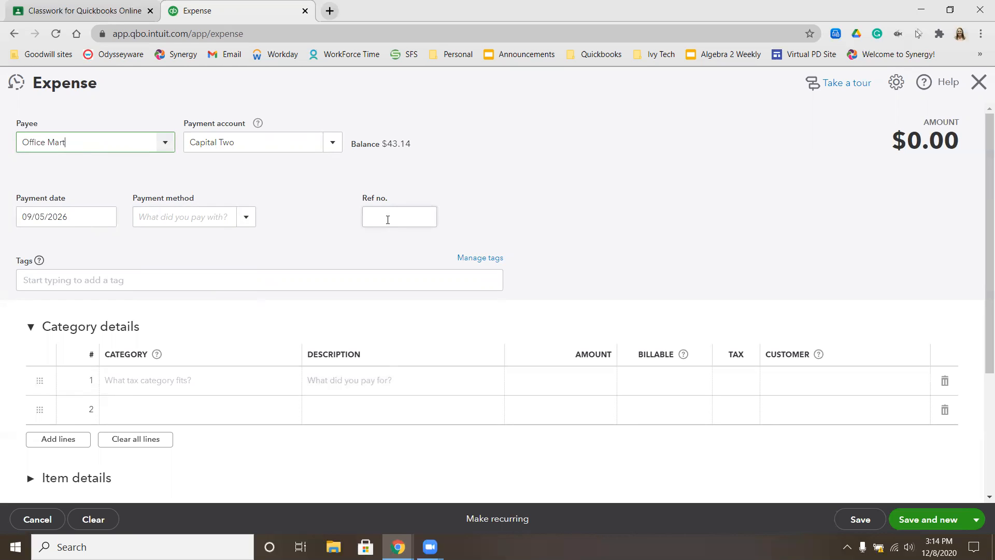
Step: Enter 47.99 under the Office Expenses category on the first line, then save and close the expense
{"action": "left_click", "coordinate": [187, 379]}
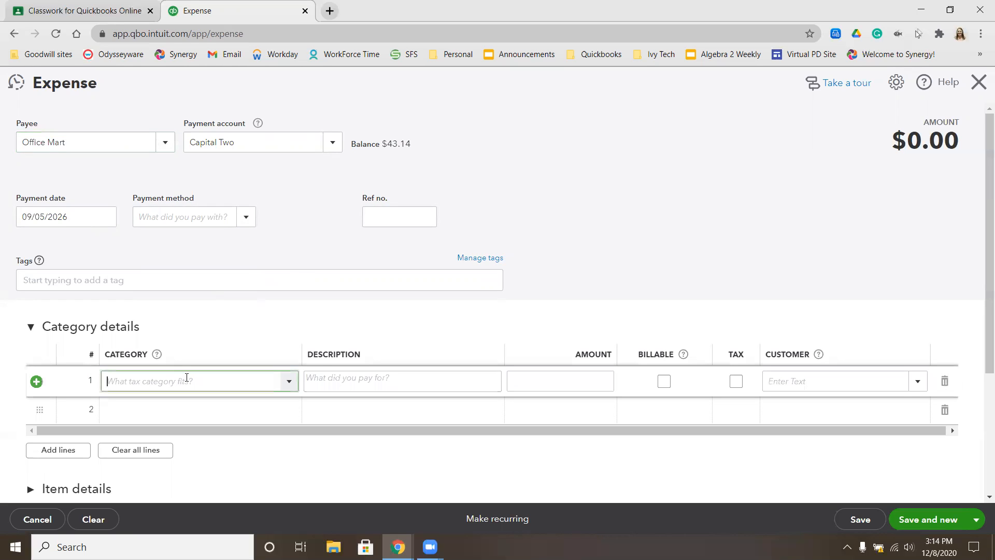
{"action": "type", "text": "Office Expenses"}
{"action": "left_click", "coordinate": [161, 428]}
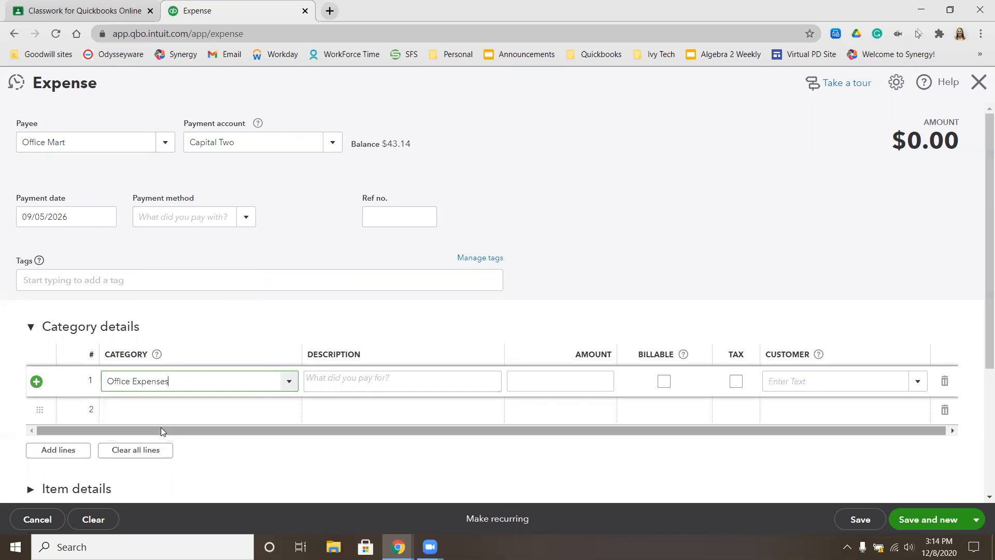
{"action": "left_click", "coordinate": [580, 378]}
{"action": "type", "text": "47.99"}
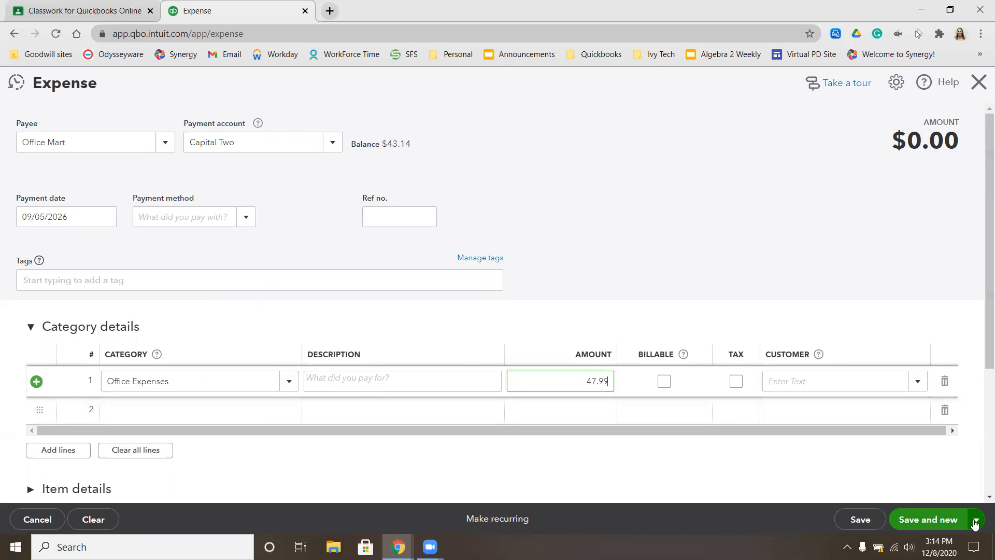
{"action": "left_click", "coordinate": [850, 314]}
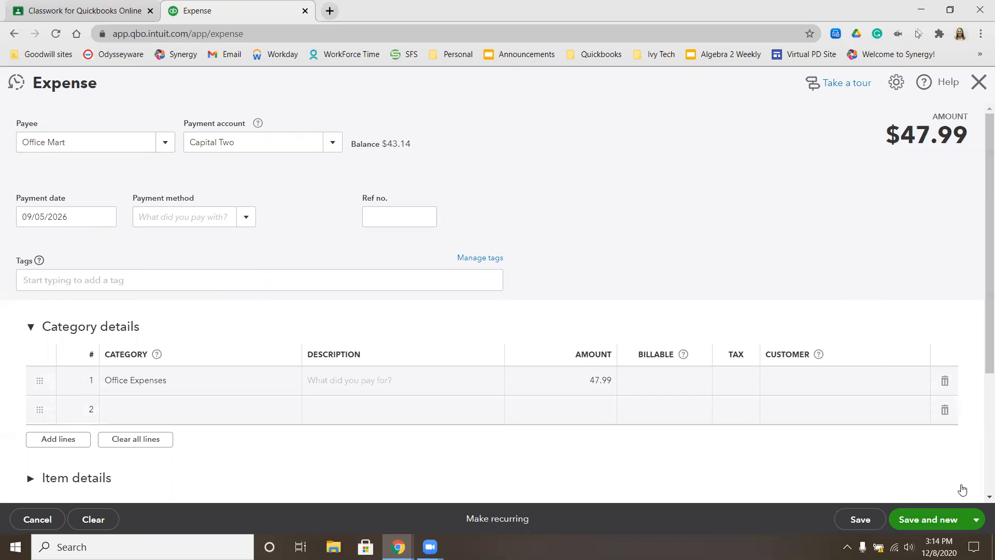
{"action": "left_click", "coordinate": [973, 520]}
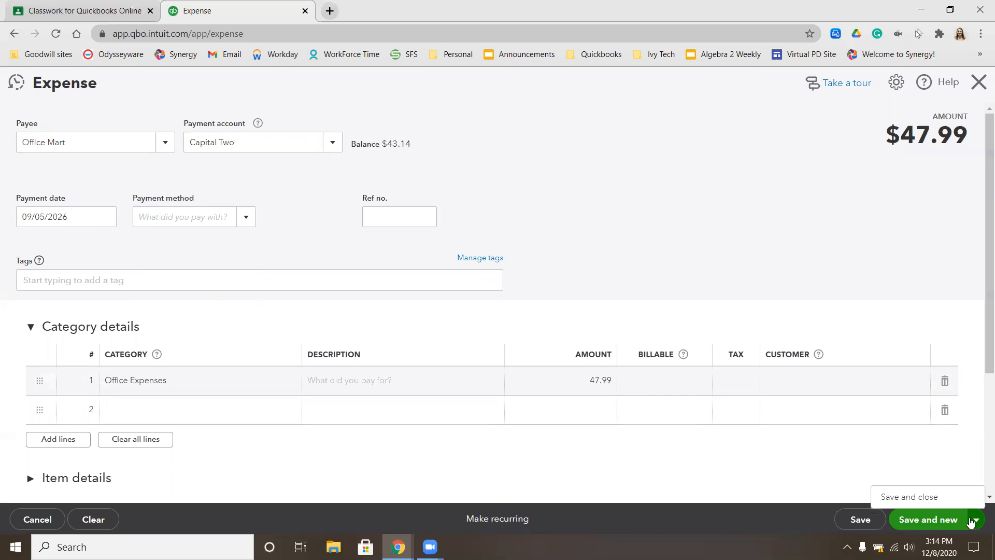
{"action": "left_click", "coordinate": [928, 498]}
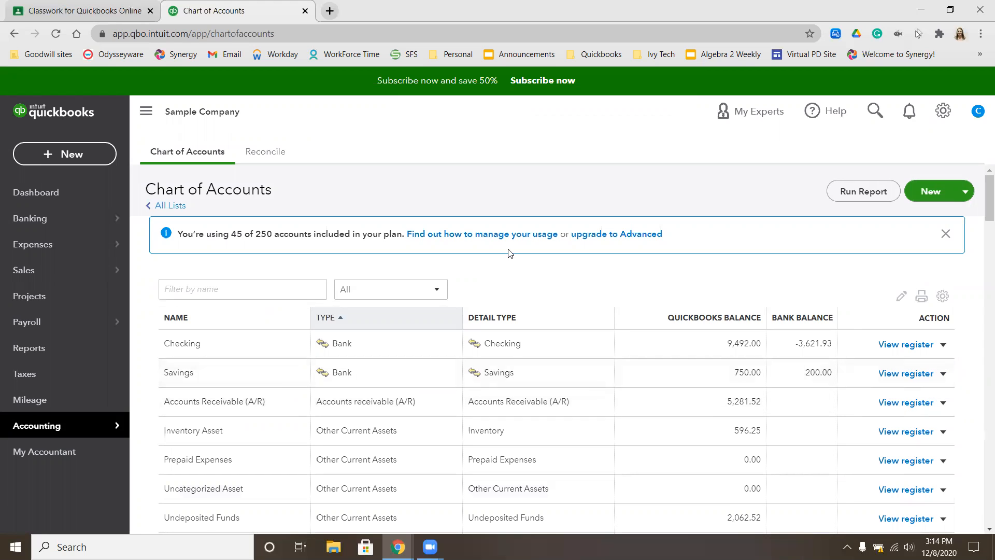
Step: Start a new credit card credit and set its bank/credit account to Capital Two
{"action": "left_click", "coordinate": [68, 156]}
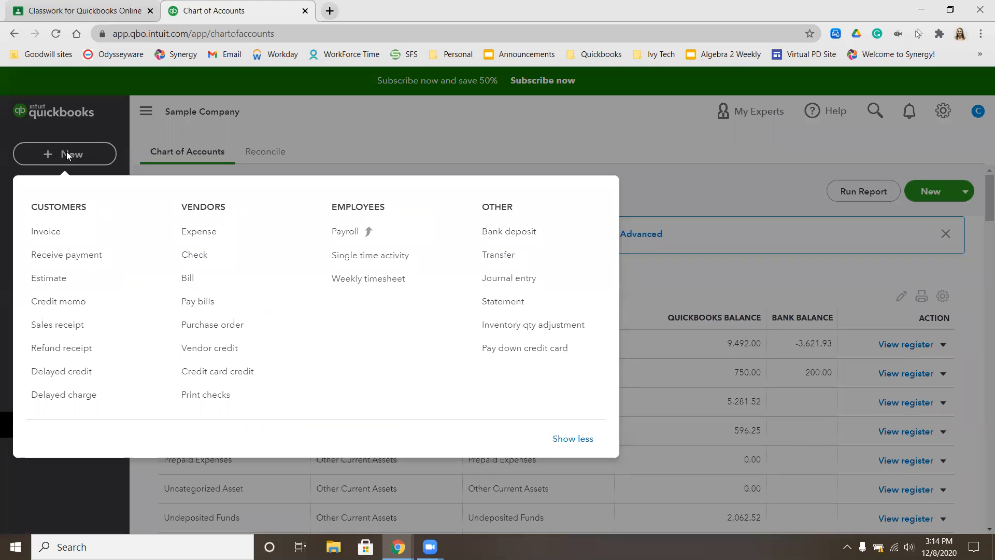
{"action": "left_click", "coordinate": [262, 377]}
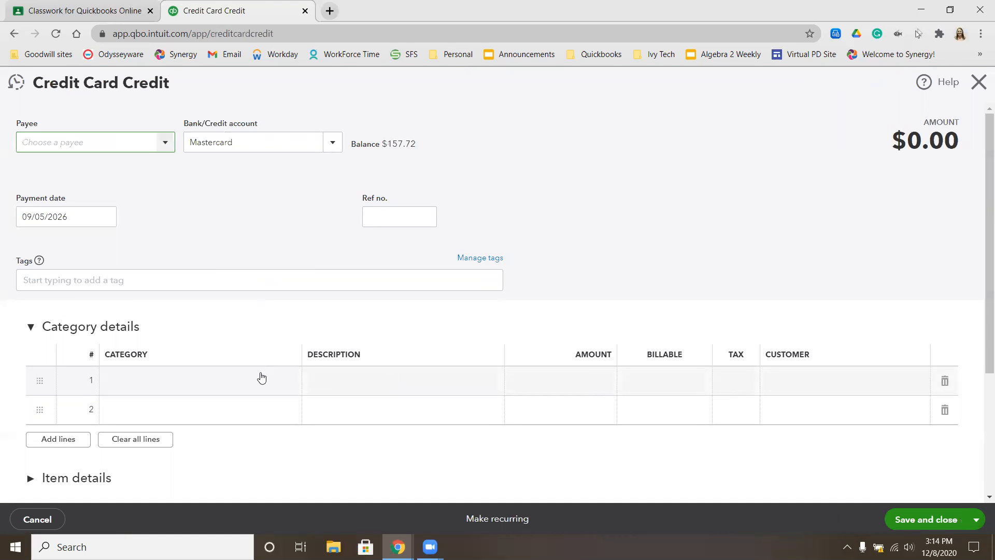
{"action": "left_click", "coordinate": [332, 142]}
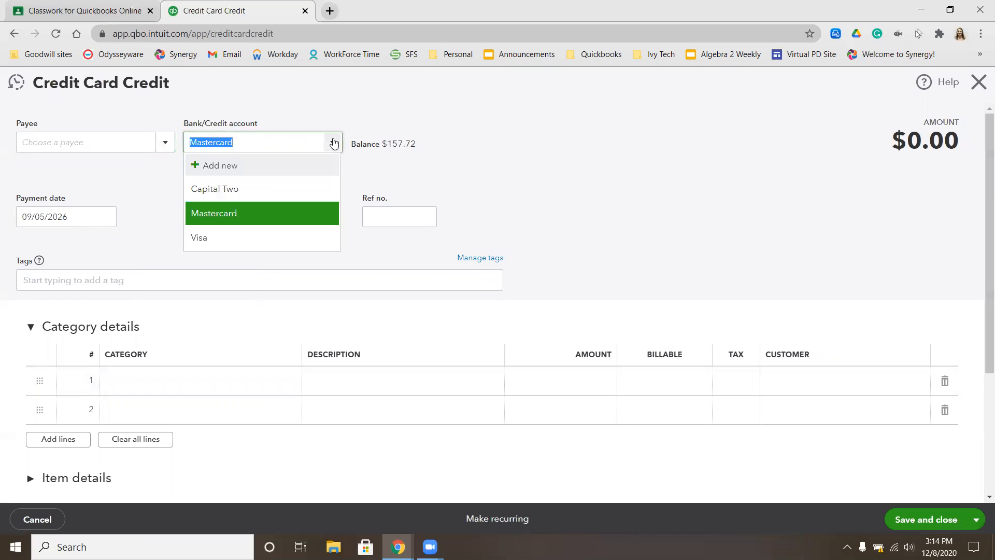
{"action": "left_click", "coordinate": [254, 190]}
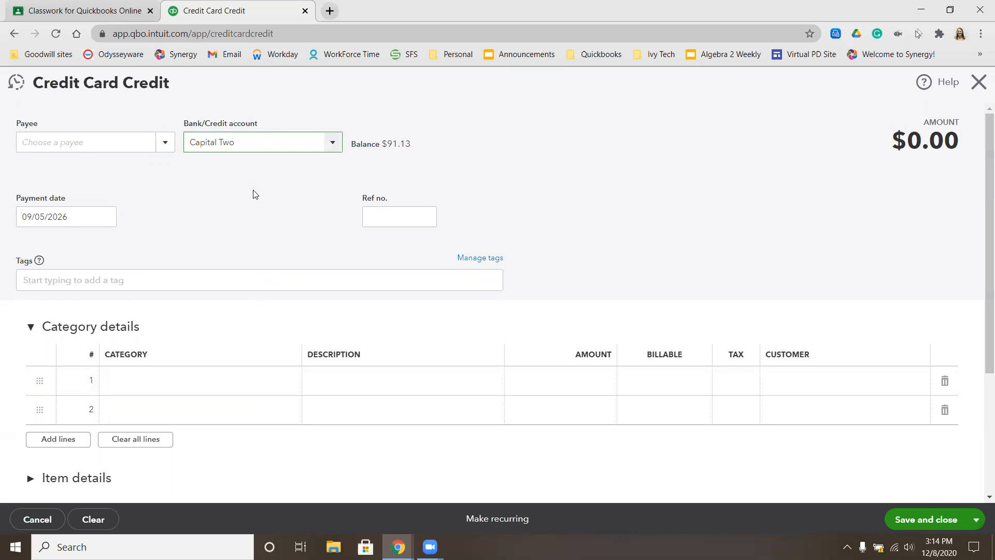
Step: Set the credit's payee to the vendor Office Mart and its payment date to 09/07/2026
{"action": "left_click", "coordinate": [107, 141]}
{"action": "type", "text": "Office Mart"}
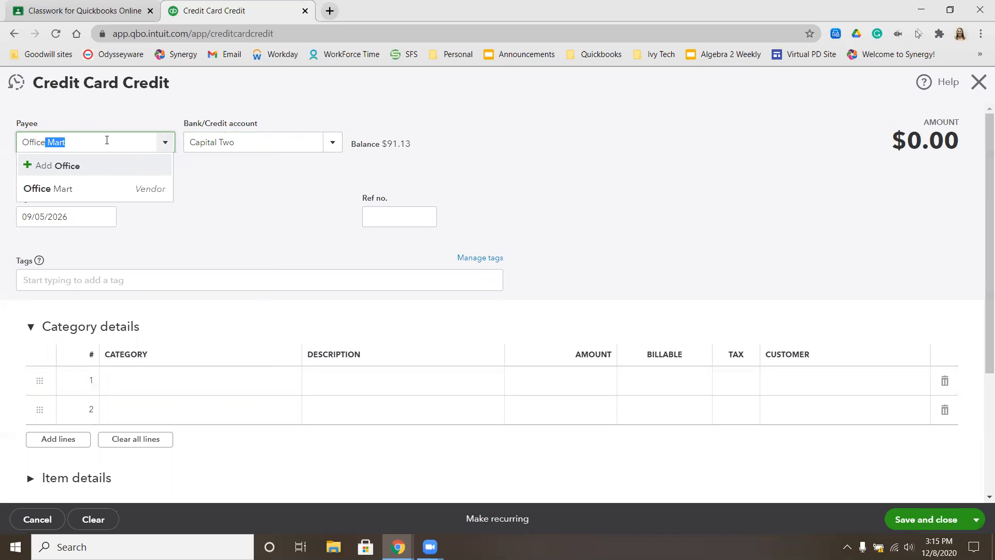
{"action": "left_click", "coordinate": [80, 188]}
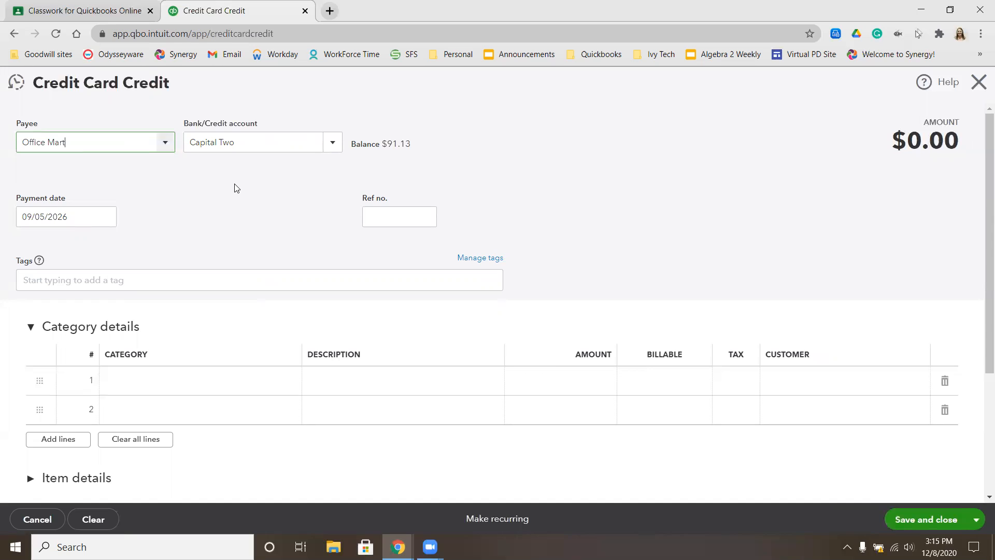
{"action": "left_click", "coordinate": [66, 217]}
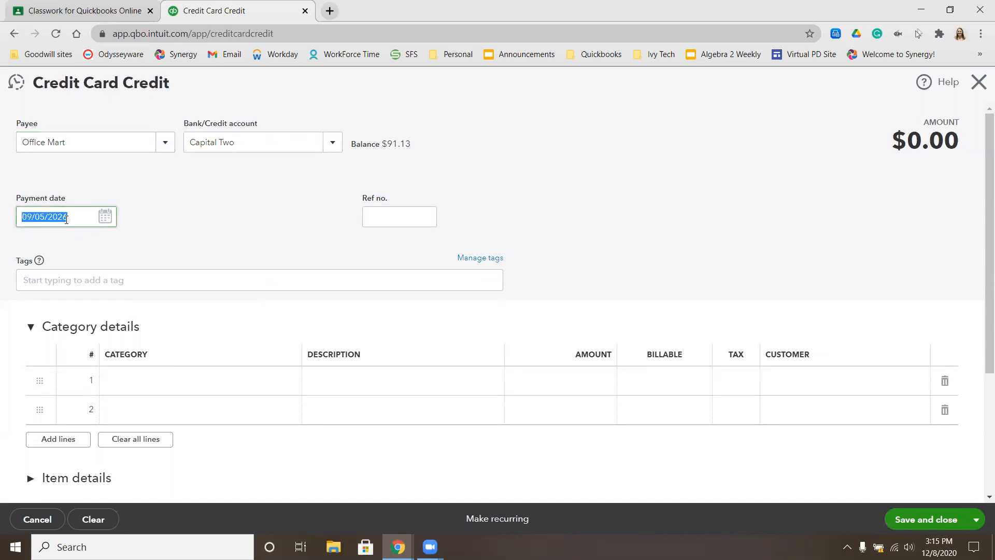
{"action": "key", "text": "Right"}
{"action": "key", "text": "BackSpace"}
{"action": "type", "text": "7"}
Step: Fill the first line with Office Expenses, description "Return of Office Supplies" and amount 15.99, then save and close the credit
{"action": "left_click", "coordinate": [151, 382]}
{"action": "type", "text": "Office"}
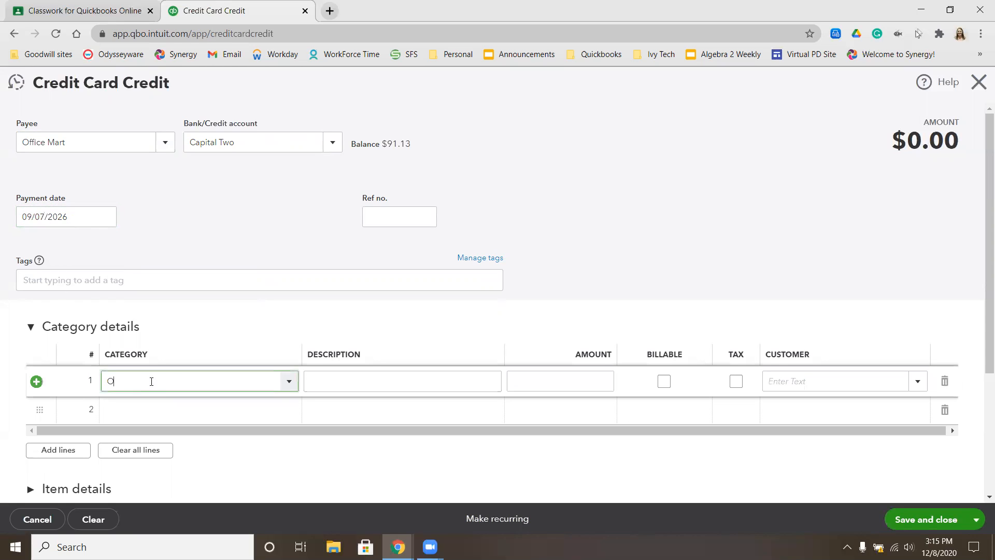
{"action": "left_click", "coordinate": [126, 428]}
{"action": "left_click", "coordinate": [336, 379]}
{"action": "type", "text": "Retu"}
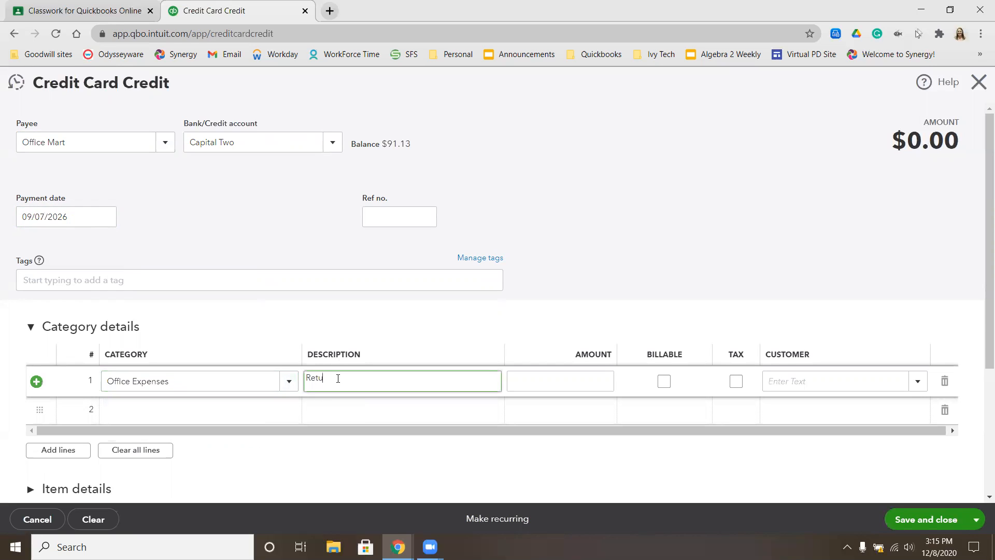
{"action": "type", "text": "rn of Office ESupplies"}
{"action": "left_click", "coordinate": [603, 379]}
{"action": "type", "text": "15.99"}
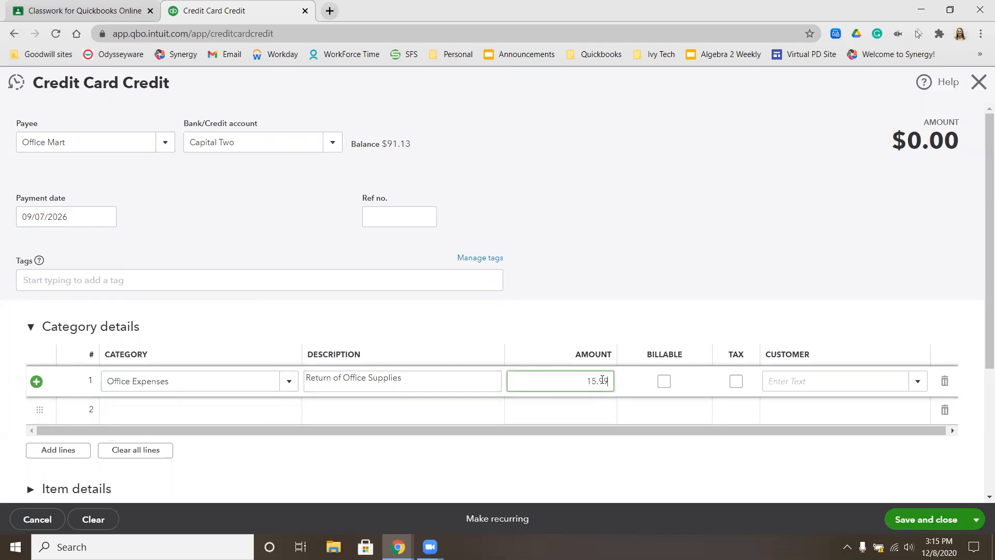
{"action": "left_click", "coordinate": [659, 225]}
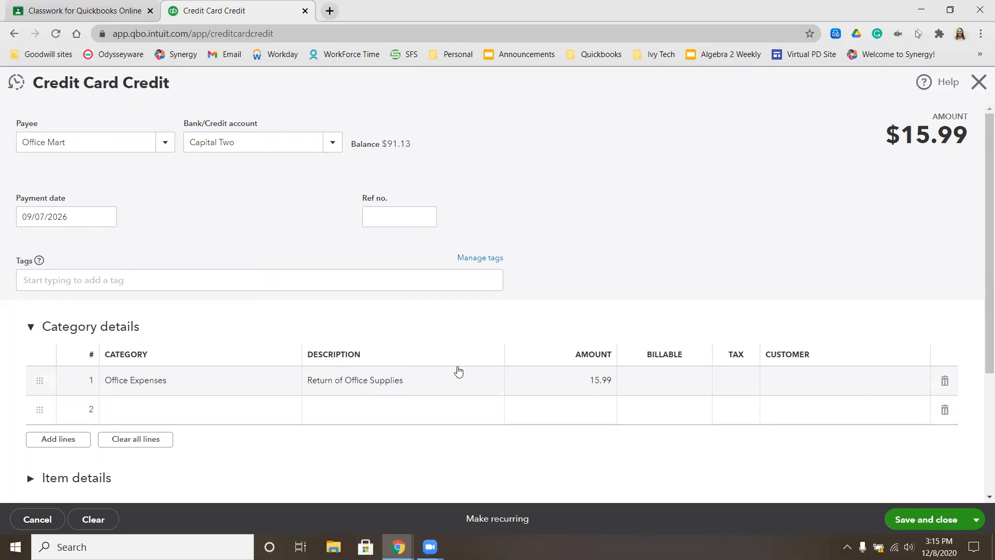
{"action": "left_click", "coordinate": [905, 520]}
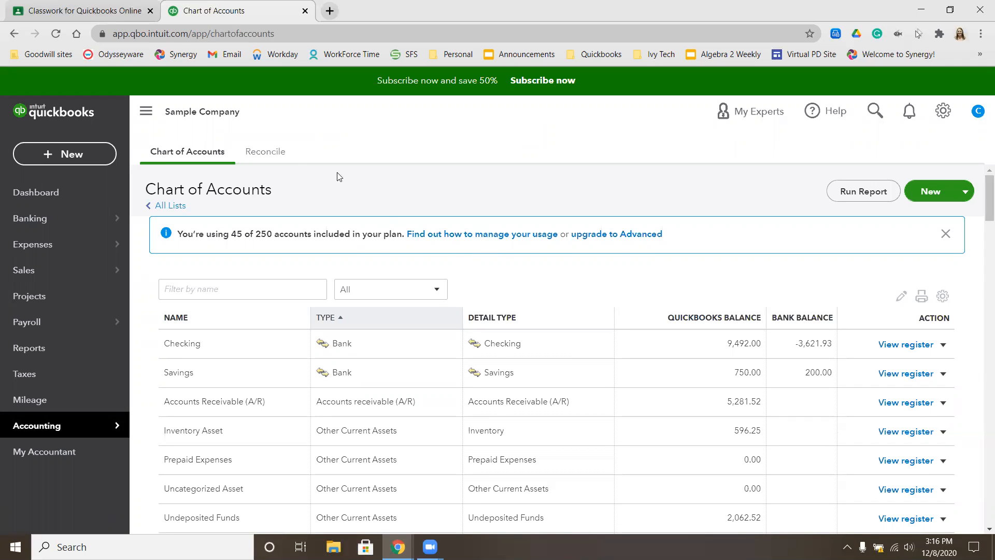
Step: Start paying bills with Mastercard as the payment account and 9/7/2026 as the payment date
{"action": "left_click", "coordinate": [81, 156]}
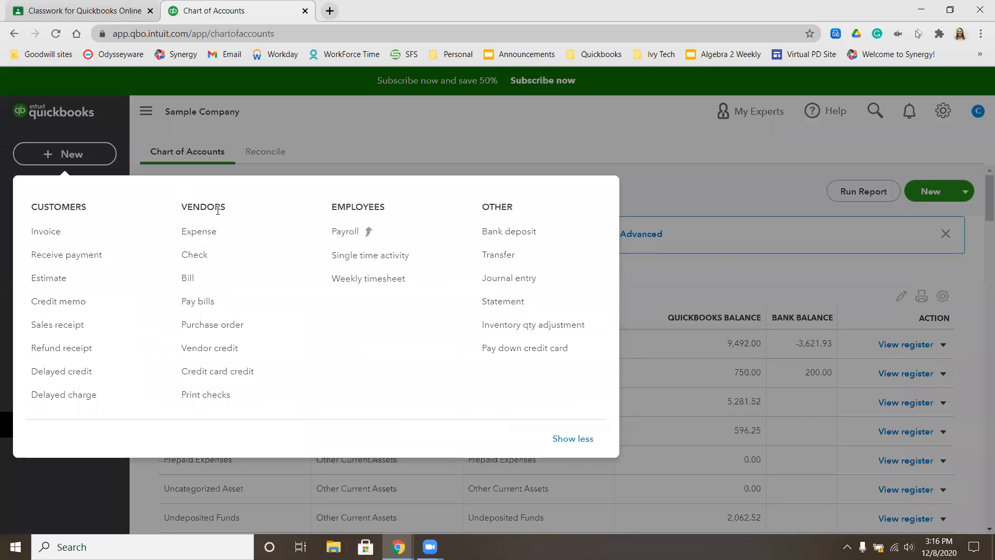
{"action": "left_click", "coordinate": [195, 310]}
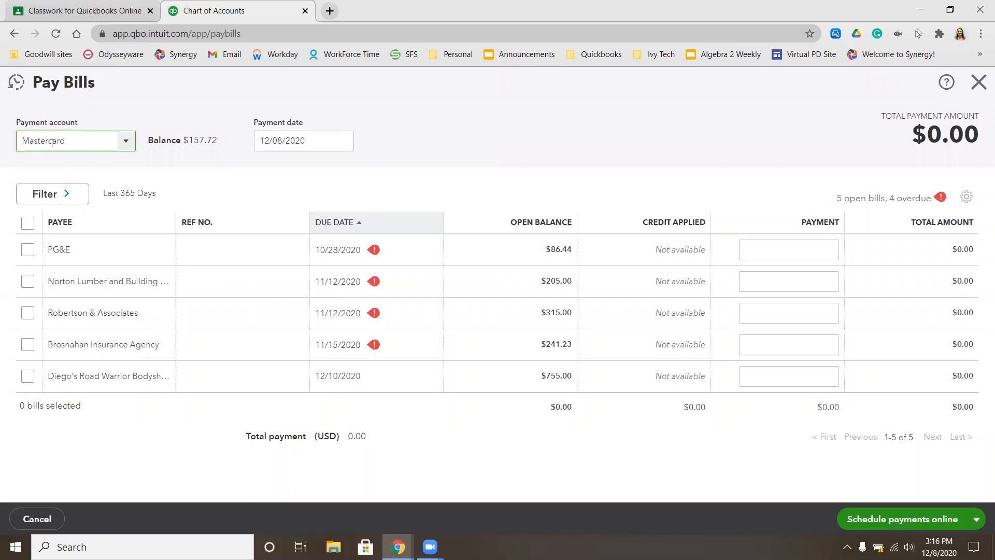
{"action": "left_click", "coordinate": [126, 141]}
{"action": "left_click", "coordinate": [90, 261]}
{"action": "left_click", "coordinate": [311, 141]}
{"action": "type", "text": "9/7/2026"}
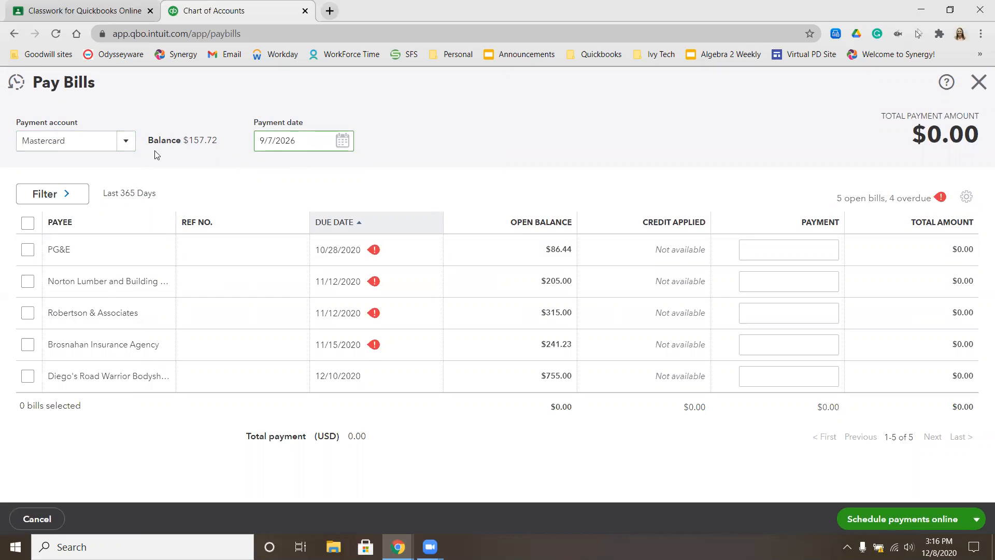
Step: Select the PG&E bill for payment, then save and close the bill payment
{"action": "left_click", "coordinate": [28, 250]}
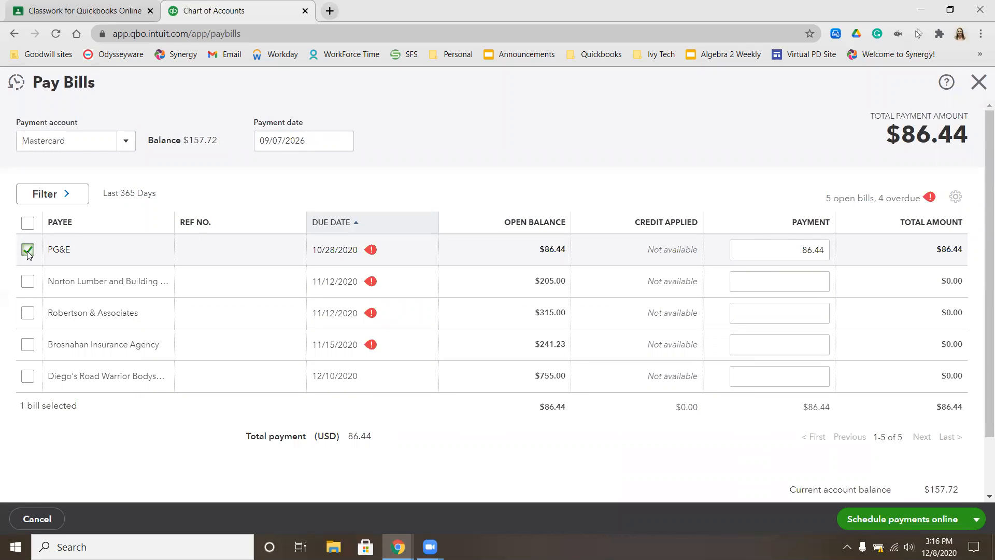
{"action": "left_click", "coordinate": [976, 523]}
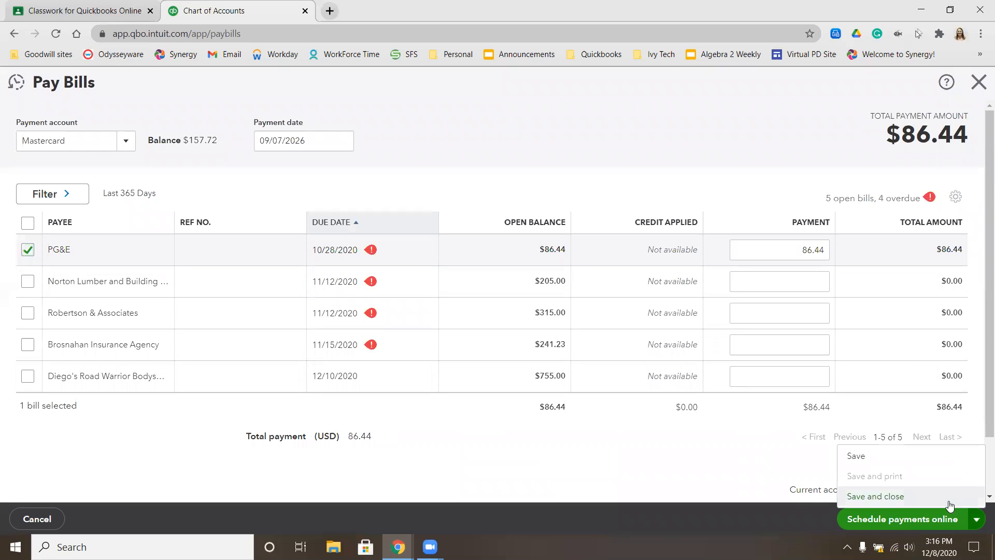
{"action": "left_click", "coordinate": [909, 501]}
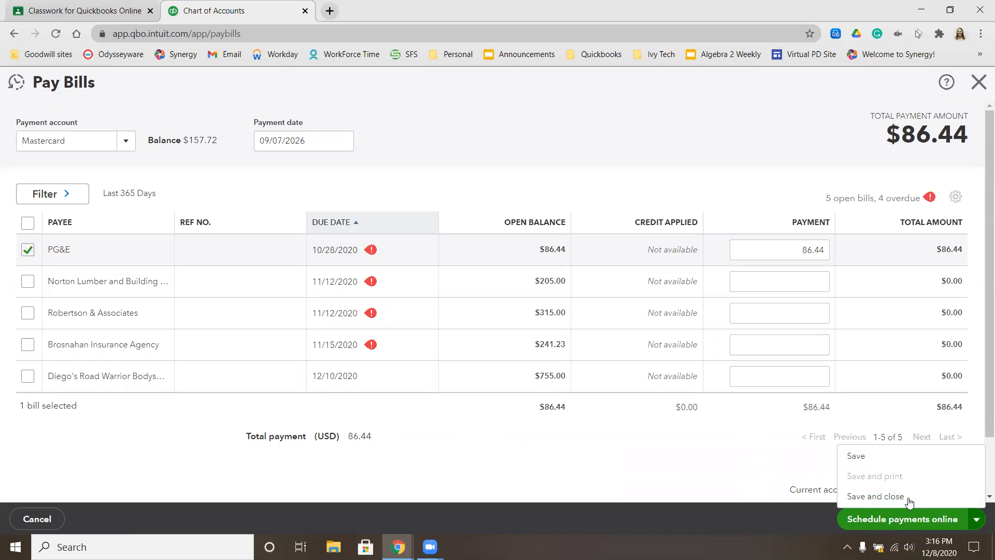